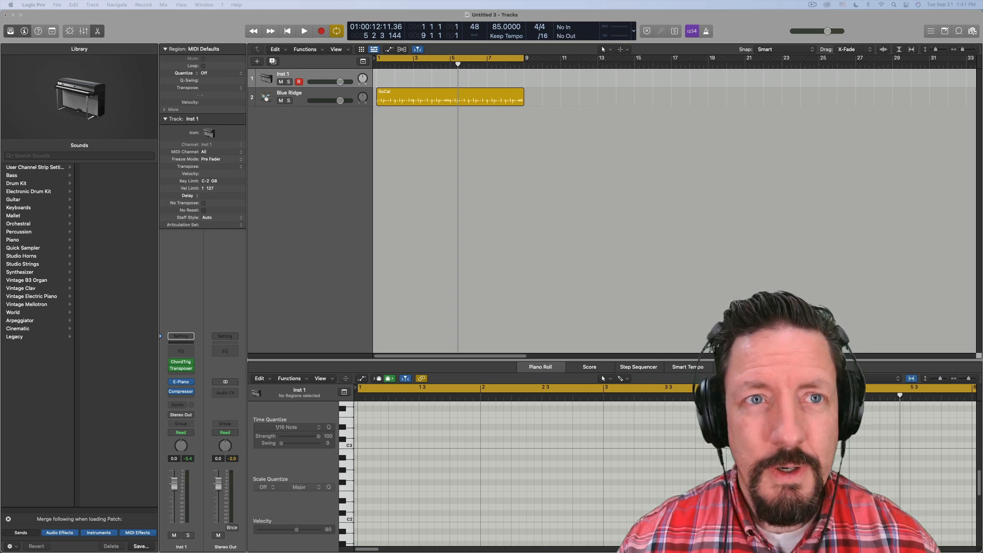
- Play the project from the start with the drum loop, and stop playback
{"action": "key", "text": "Return"}
{"action": "key", "text": "space"}
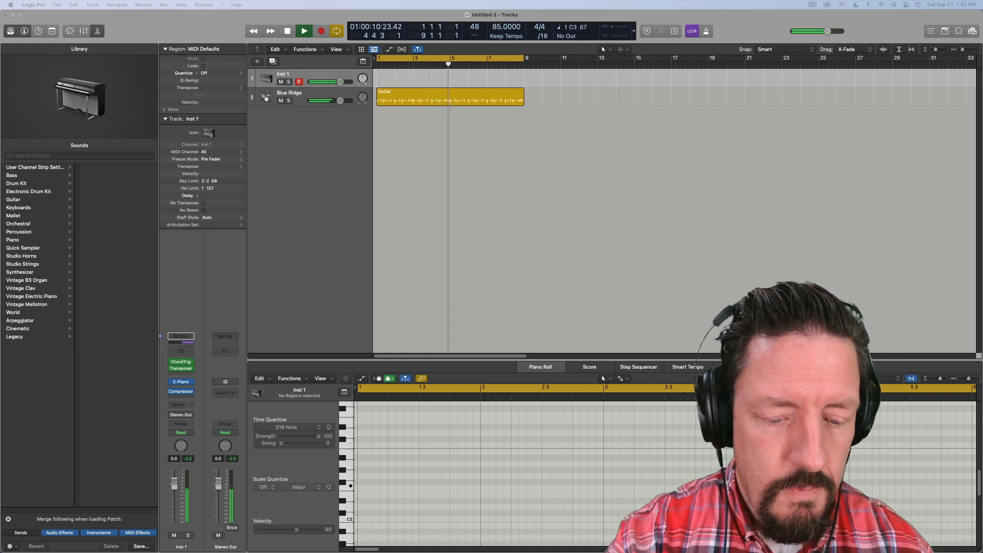
{"action": "key", "text": "space"}
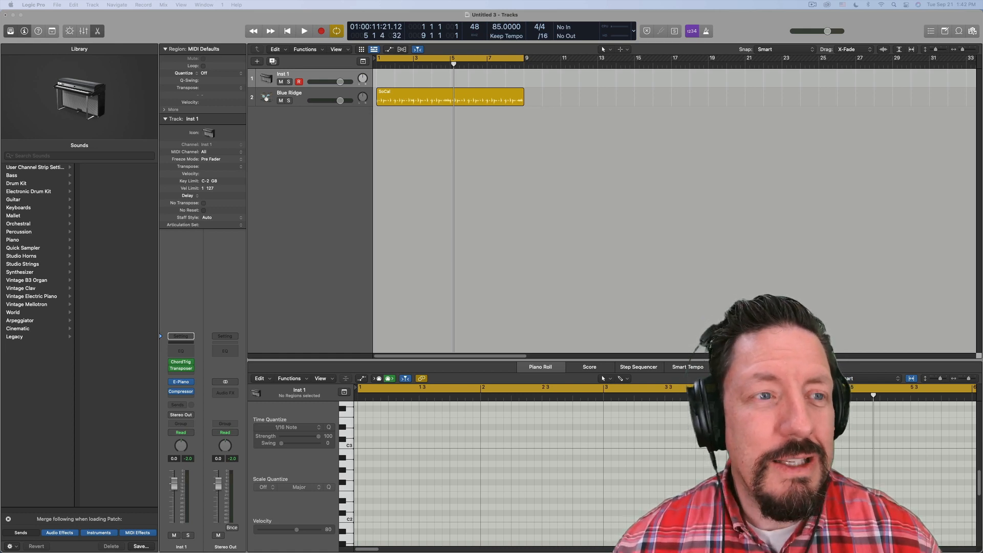
- Arrange the Chord Trigger and Transposer windows side by side, and set the Transposer to 0 semitones
{"action": "left_click_drag", "start_coordinate": [430, 0], "coordinate": [480, 148]}
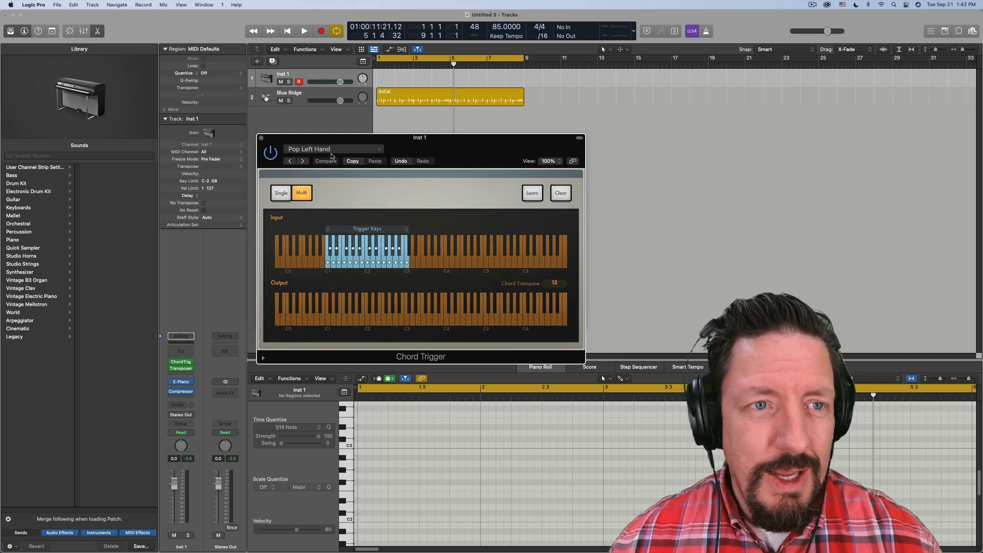
{"action": "left_click_drag", "start_coordinate": [341, 139], "coordinate": [342, 120]}
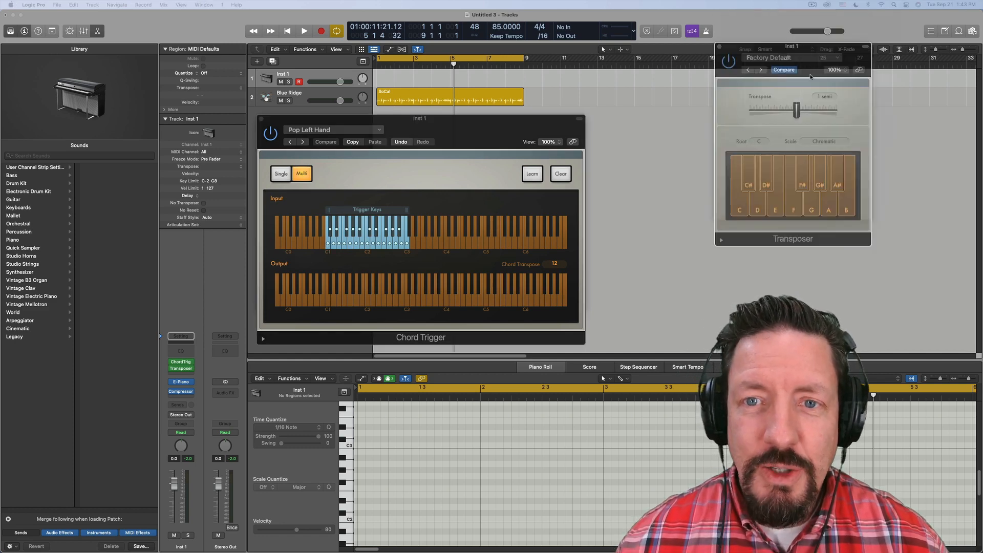
{"action": "left_click_drag", "start_coordinate": [812, 49], "coordinate": [800, 128]}
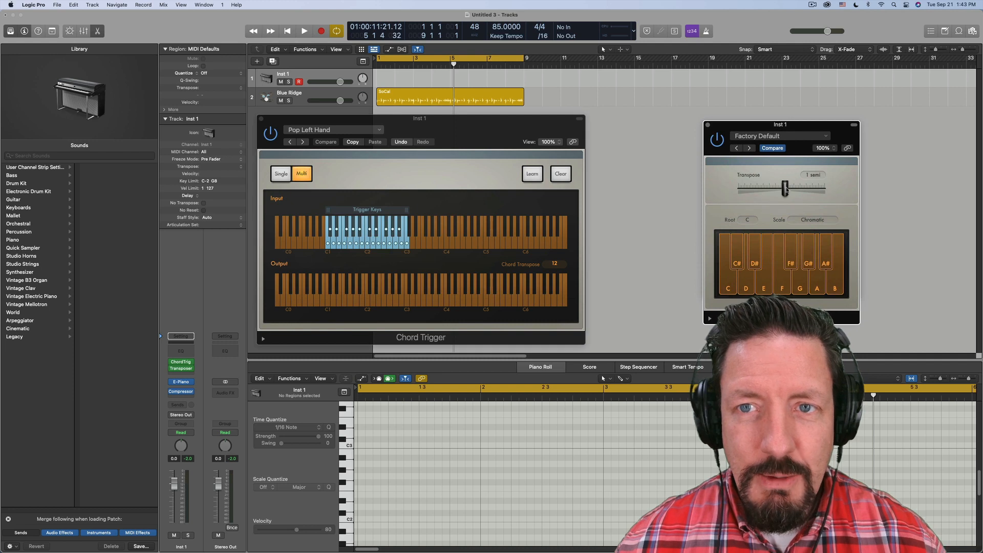
{"action": "left_click_drag", "start_coordinate": [786, 189], "coordinate": [782, 189]}
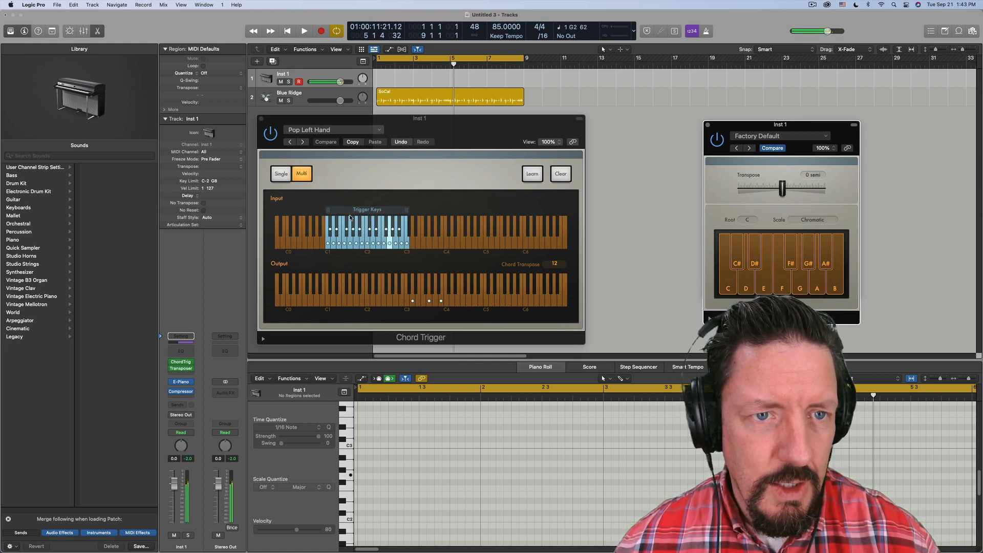
- Audition the chord assigned to the F1 trigger key in the Chord Trigger by sounding it repeatedly
{"action": "left_click", "coordinate": [346, 247]}
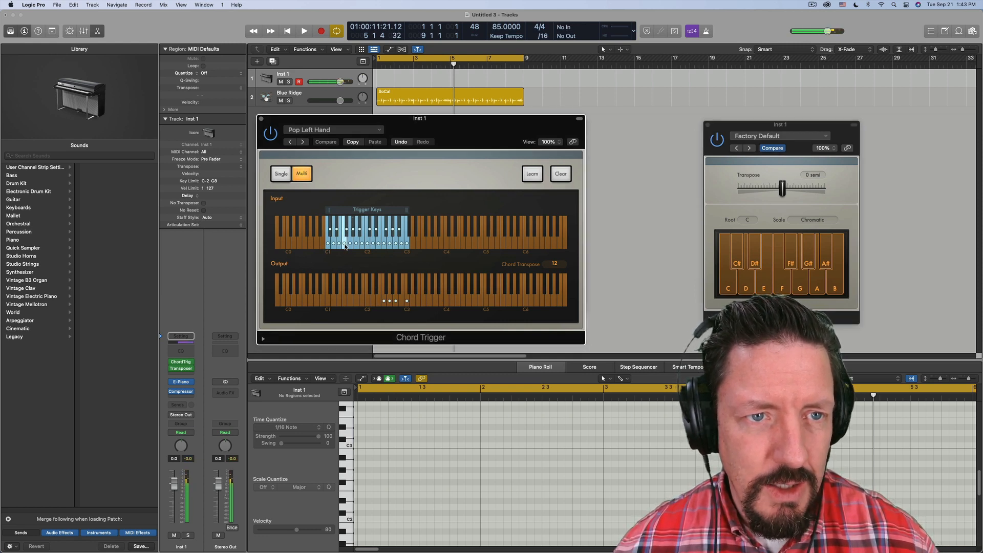
{"action": "left_click", "coordinate": [345, 247]}
{"action": "left_click", "coordinate": [346, 247]}
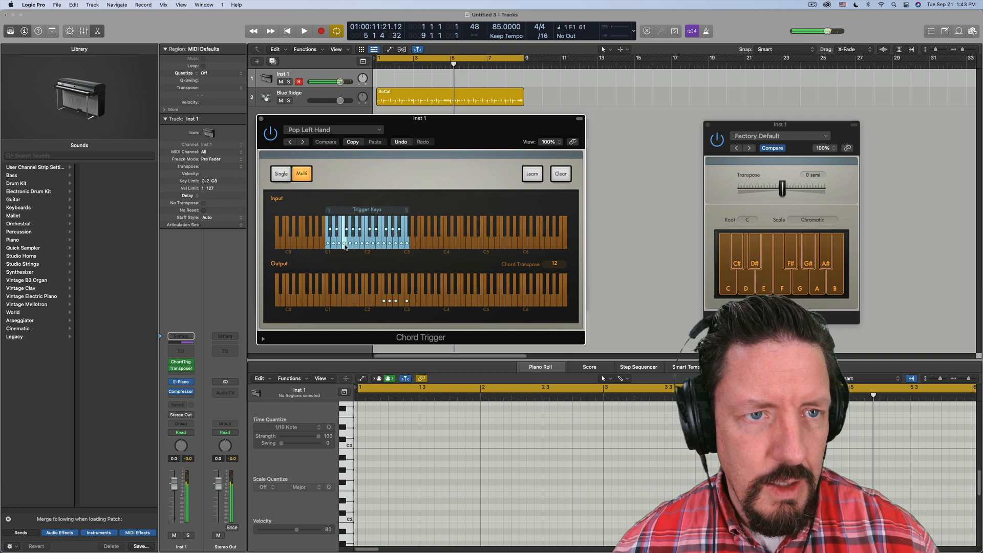
{"action": "left_click", "coordinate": [345, 247]}
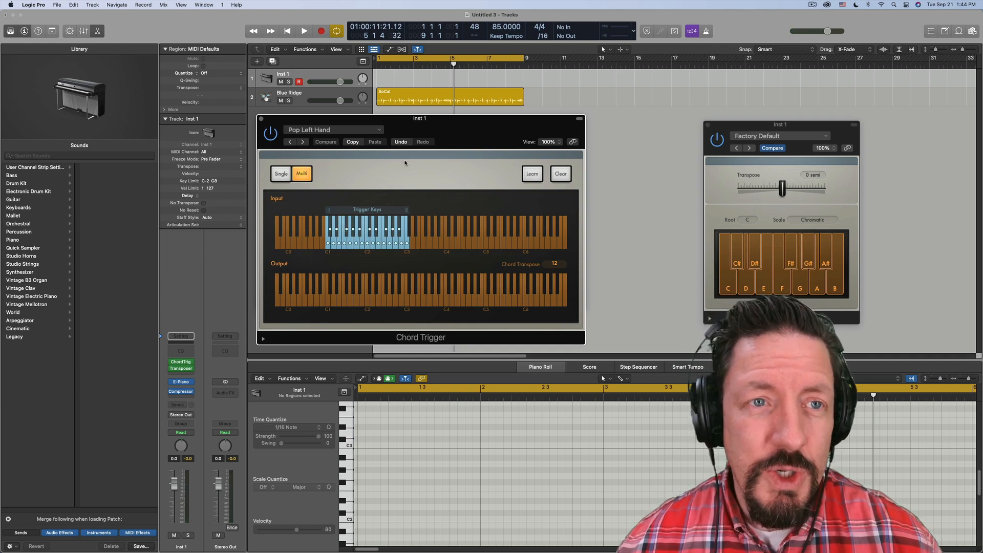
- Select the multi-chord keyboard voicing Pop Left Hand in the Chord Trigger, and play and stop the project to hear it
{"action": "left_click", "coordinate": [327, 131]}
{"action": "mouse_move", "coordinate": [389, 288]}
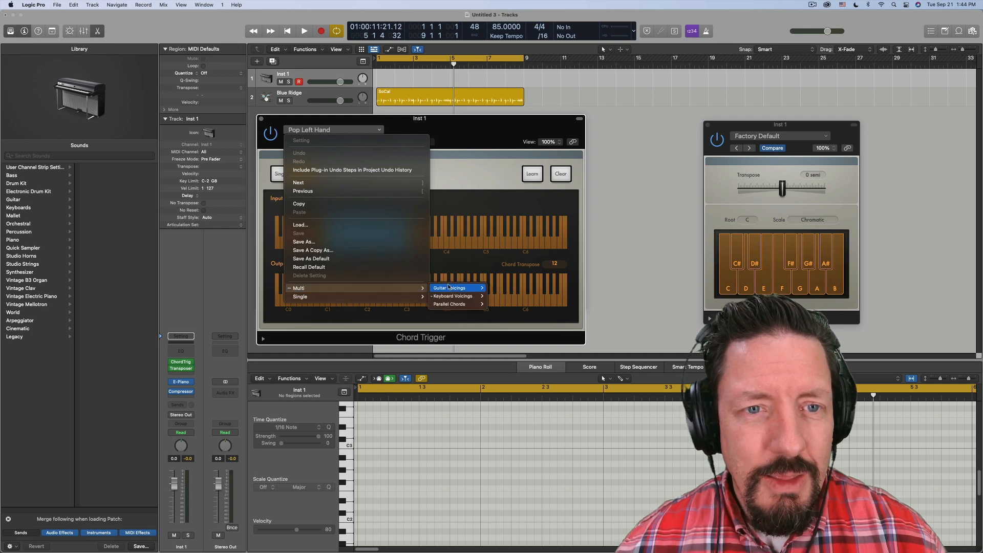
{"action": "mouse_move", "coordinate": [455, 297]}
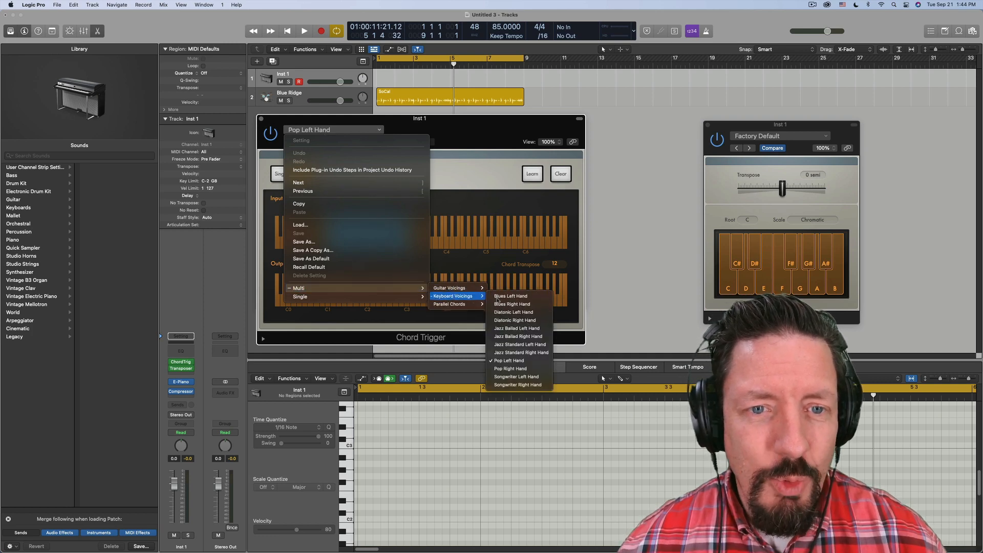
{"action": "left_click", "coordinate": [506, 361]}
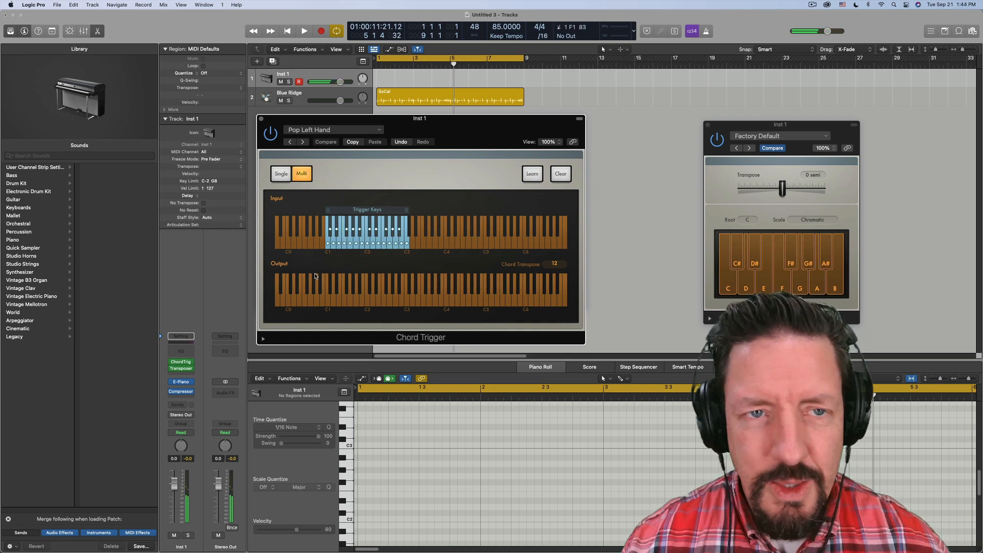
{"action": "key", "text": "space"}
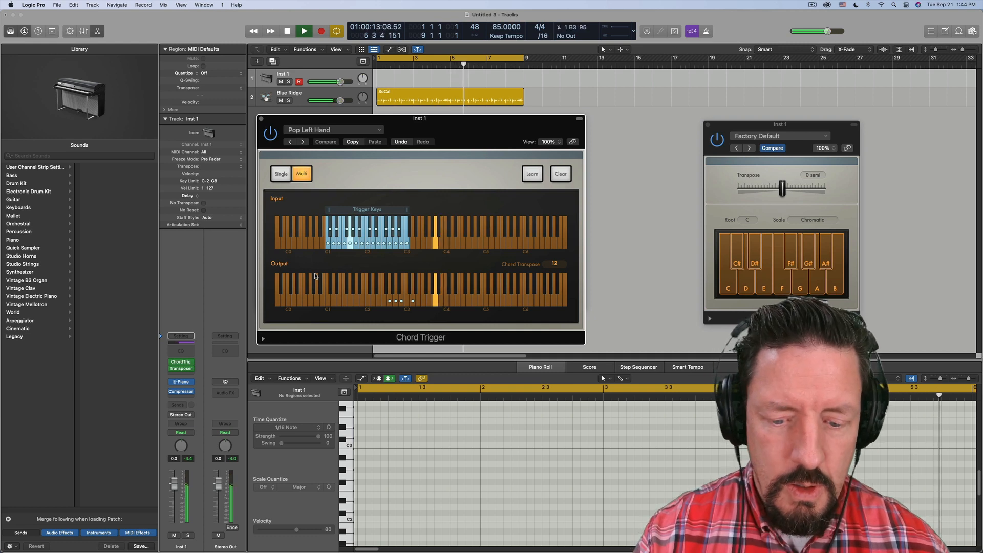
{"action": "key", "text": "space"}
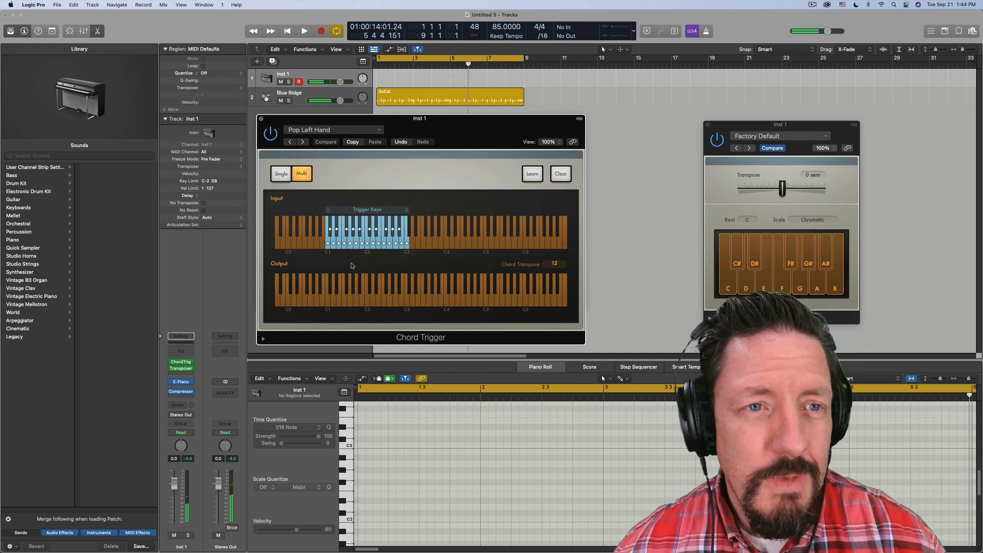
- Load the Songwriter Left Hand keyboard voicing in the Chord Trigger, and try a 1-semitone transposition before returning the Transposer to 0
{"action": "left_click", "coordinate": [307, 131]}
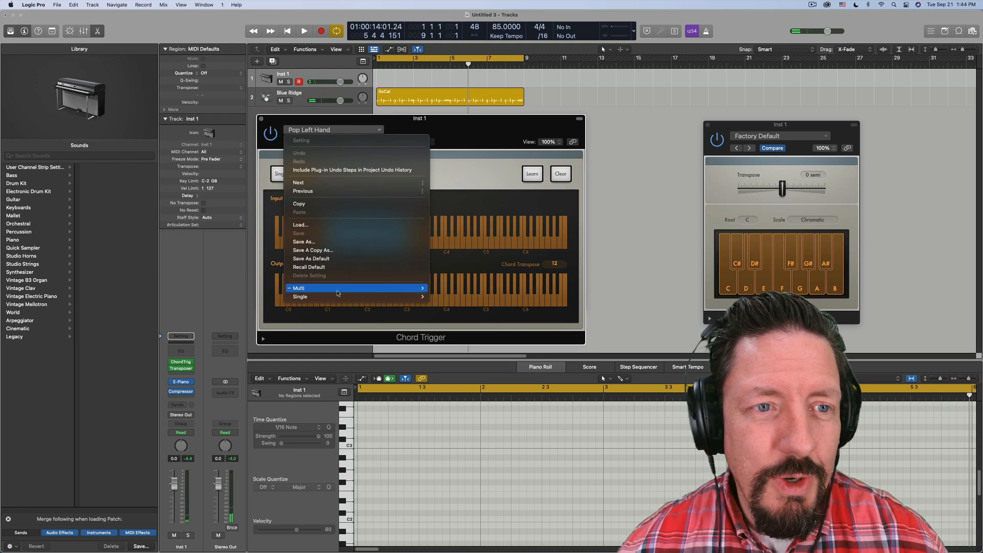
{"action": "mouse_move", "coordinate": [390, 288]}
{"action": "mouse_move", "coordinate": [477, 294]}
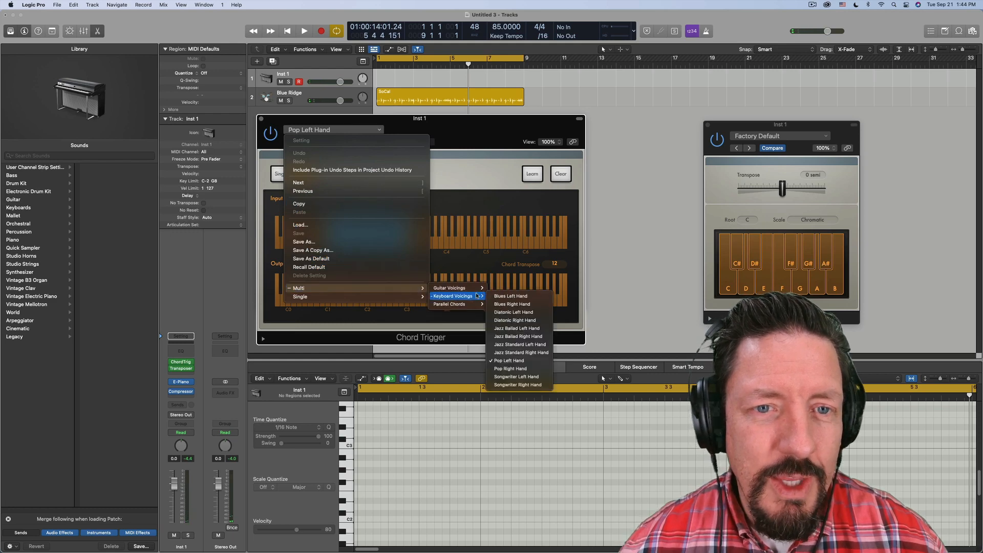
{"action": "left_click", "coordinate": [520, 377]}
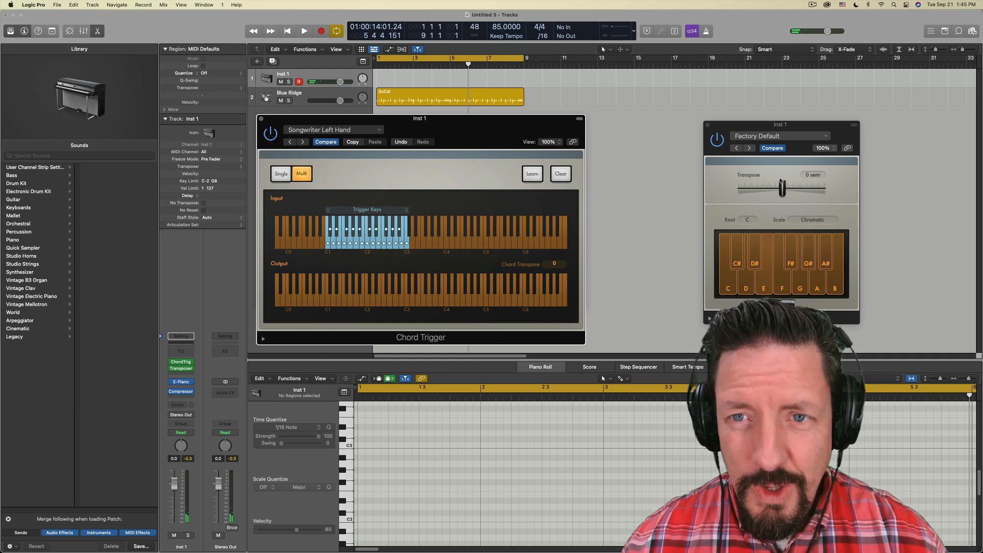
{"action": "left_click_drag", "start_coordinate": [782, 189], "coordinate": [784, 189]}
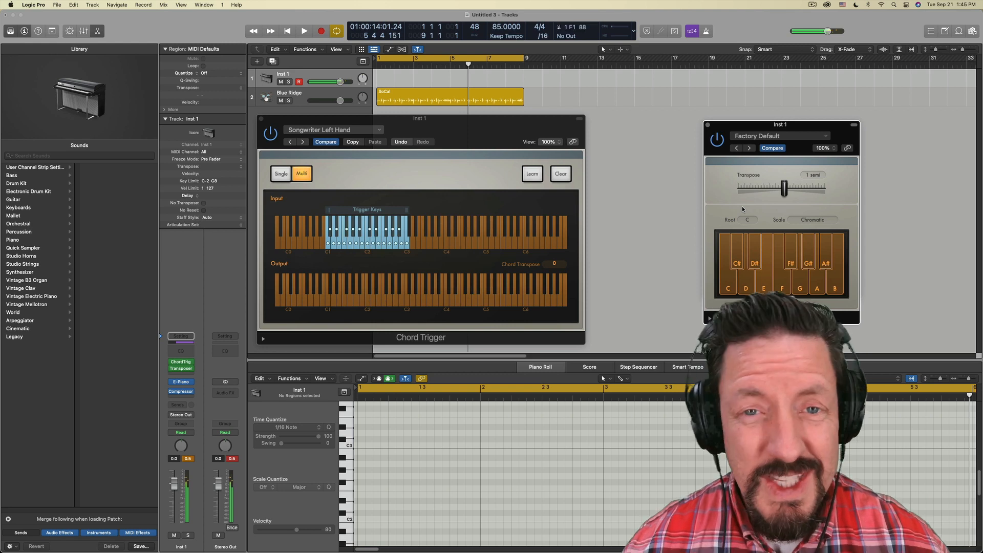
{"action": "left_click_drag", "start_coordinate": [784, 190], "coordinate": [782, 190]}
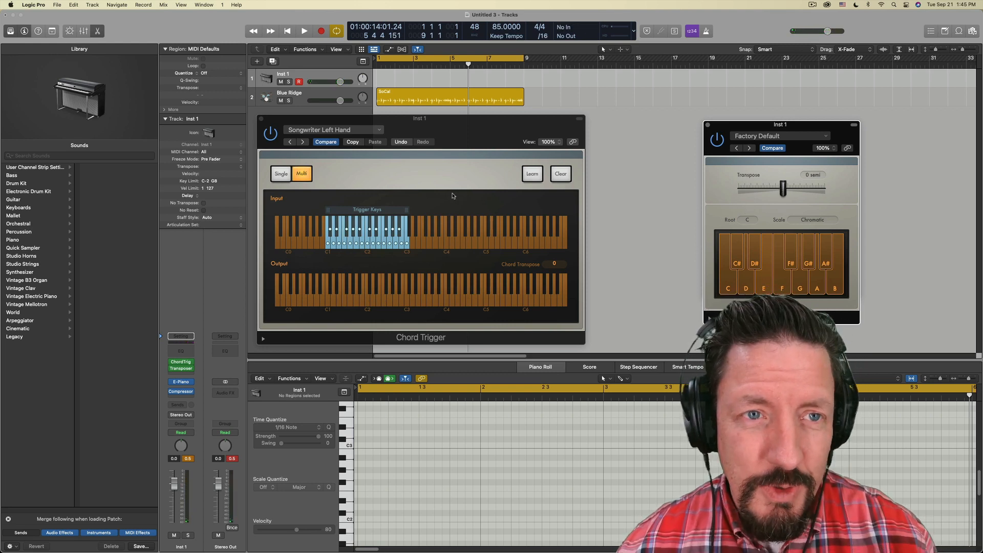
- Load the Triads preset from the multi-chord parallel chords in the Chord Trigger
{"action": "left_click", "coordinate": [335, 131]}
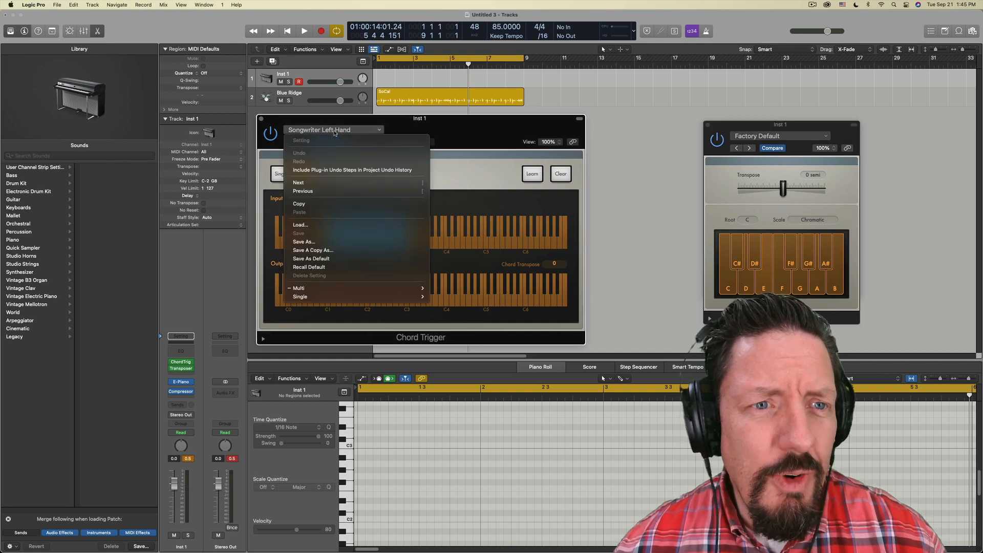
{"action": "mouse_move", "coordinate": [342, 289]}
{"action": "mouse_move", "coordinate": [470, 292]}
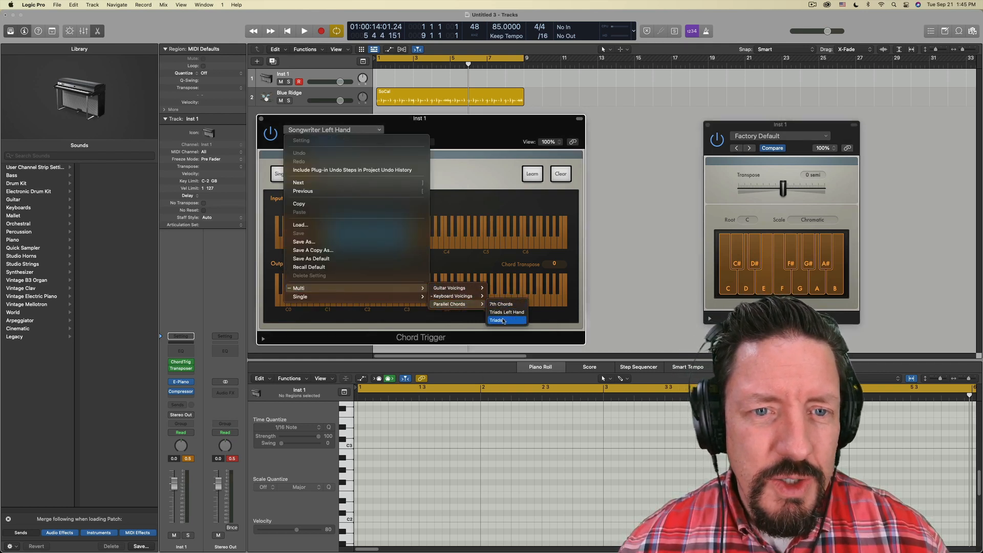
{"action": "left_click", "coordinate": [499, 320]}
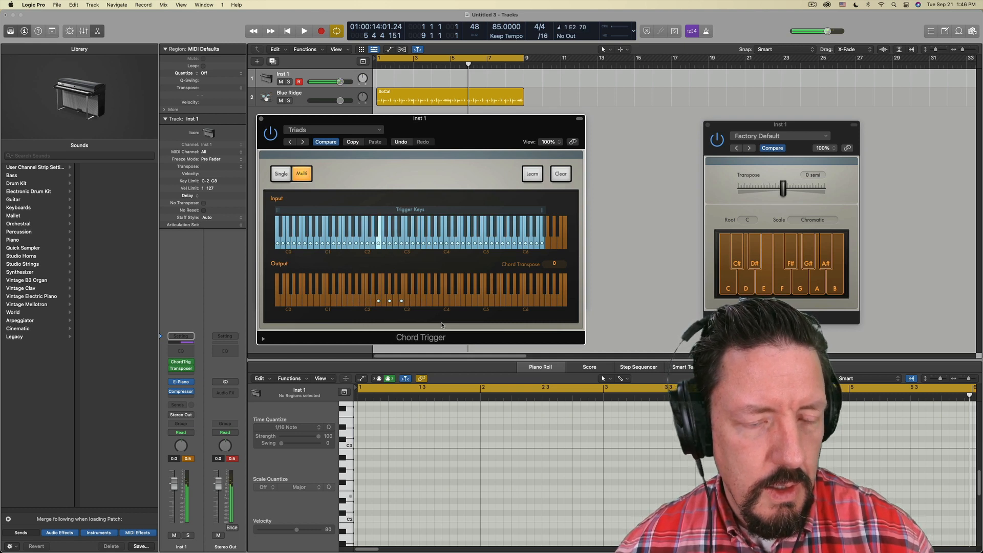
- Load the Songwriter Right Hand keyboard voicing in the Chord Trigger
{"action": "left_click", "coordinate": [330, 130]}
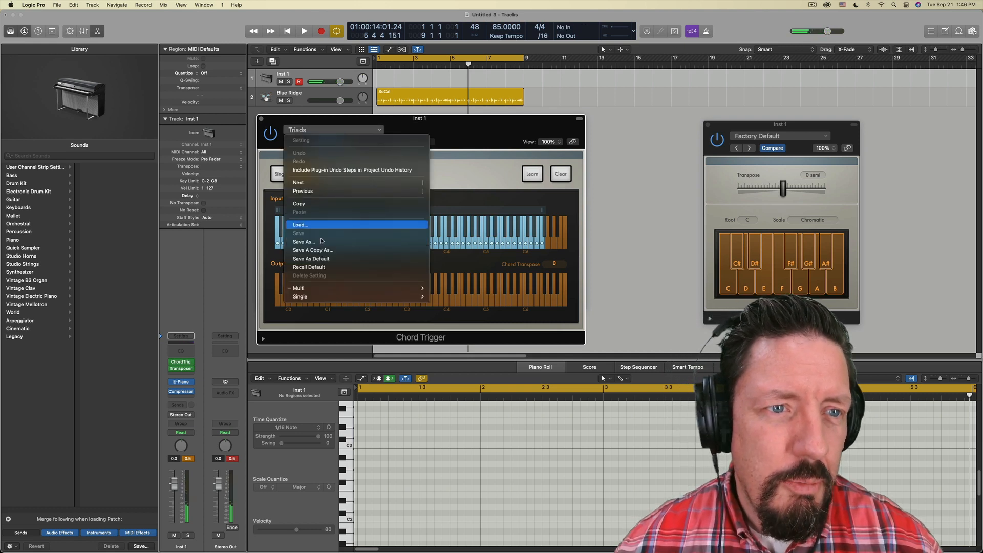
{"action": "mouse_move", "coordinate": [315, 290]}
{"action": "mouse_move", "coordinate": [460, 288]}
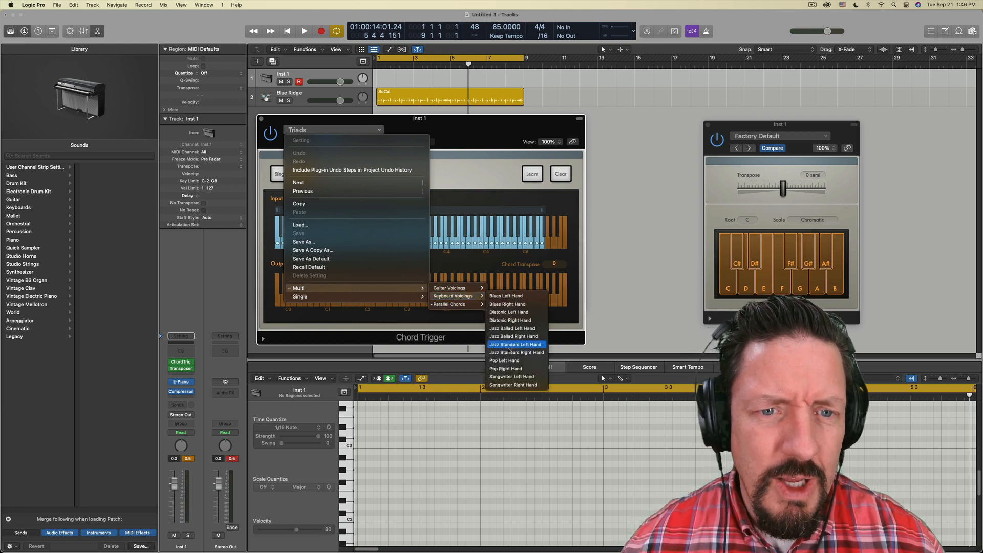
{"action": "left_click", "coordinate": [514, 385]}
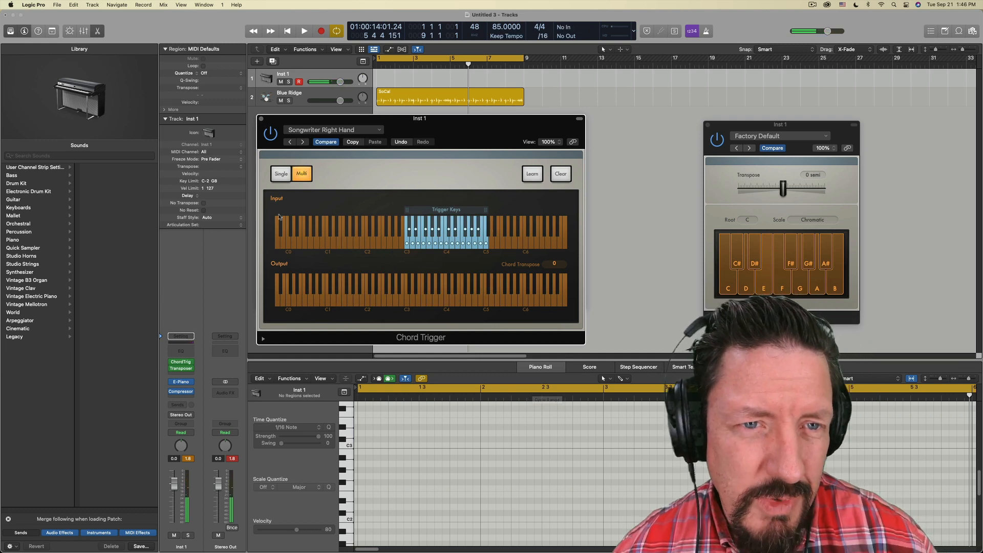
- Load the Guitar Open Chords voicing in the Chord Trigger on the Inst 1 track
{"action": "left_click", "coordinate": [333, 130]}
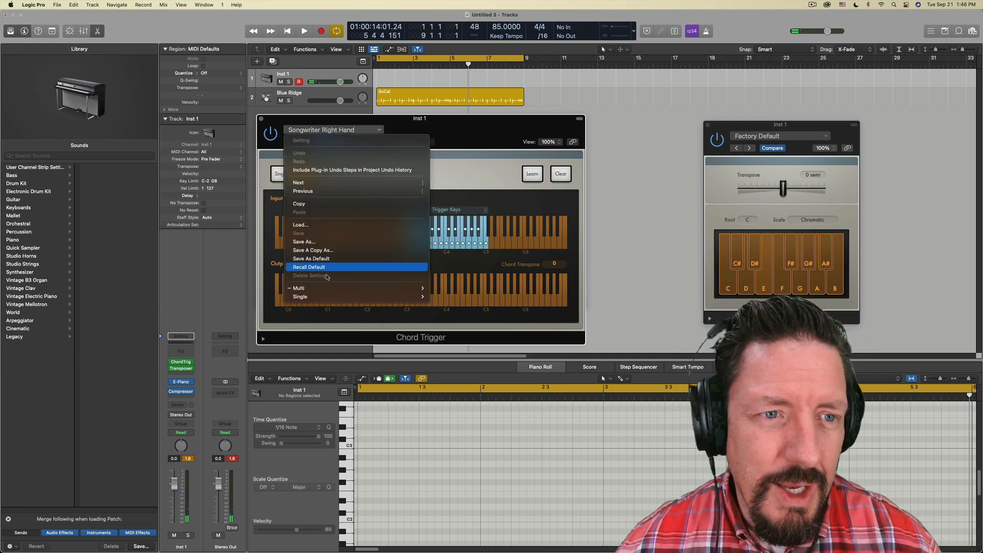
{"action": "mouse_move", "coordinate": [475, 292]}
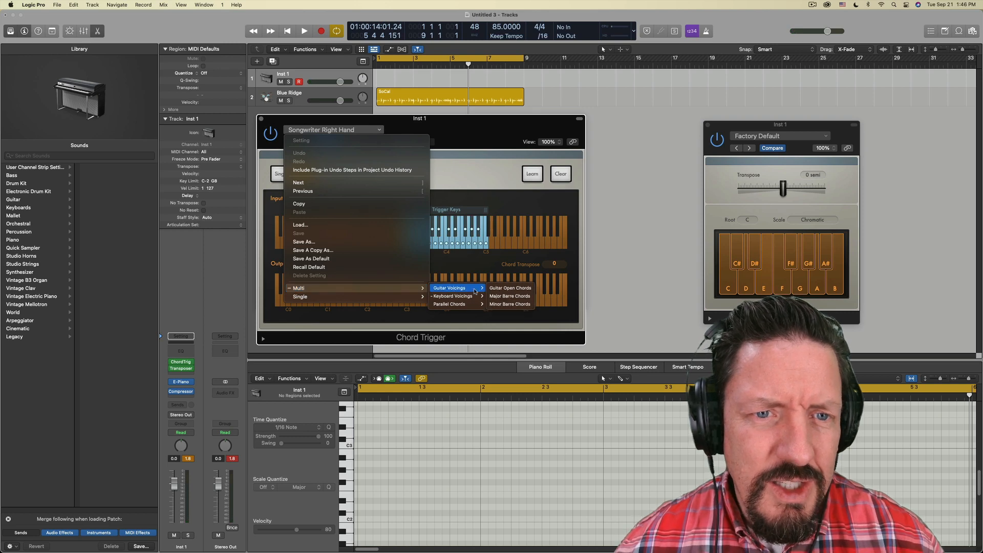
{"action": "left_click", "coordinate": [506, 291]}
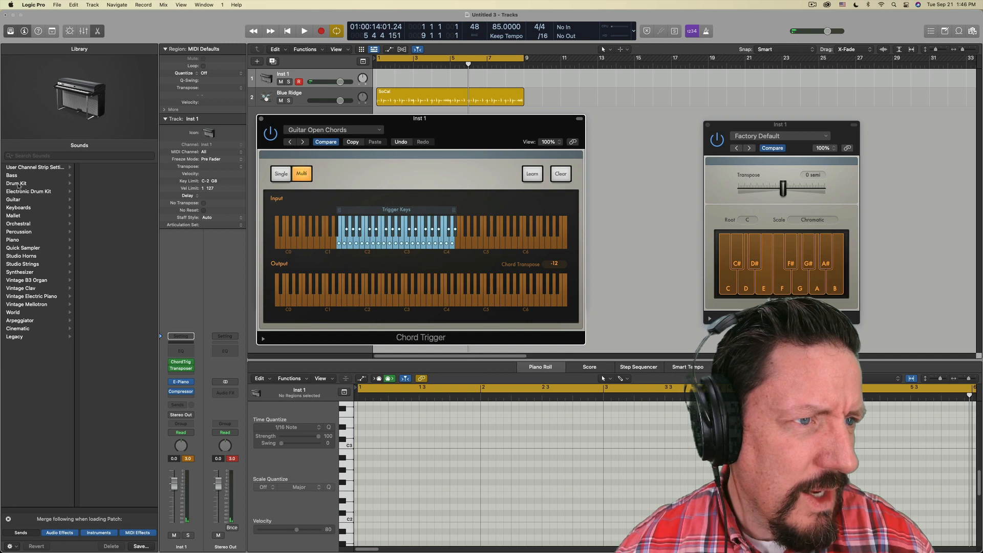
- Load the Acoustic Guitar patch on the Inst 1 track and insert a Chord Trigger MIDI effect on it
{"action": "left_click", "coordinate": [19, 201]}
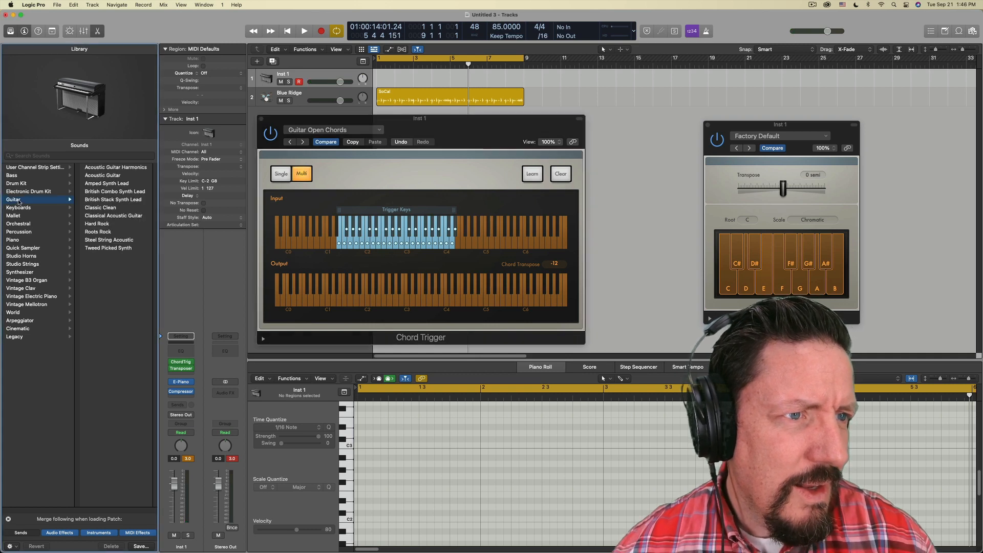
{"action": "left_click", "coordinate": [117, 176]}
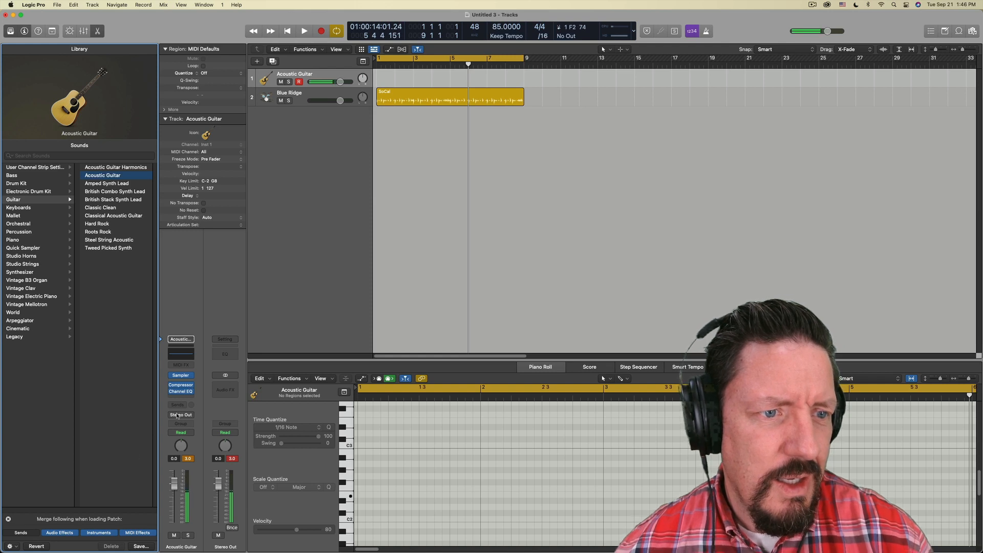
{"action": "left_click", "coordinate": [182, 366]}
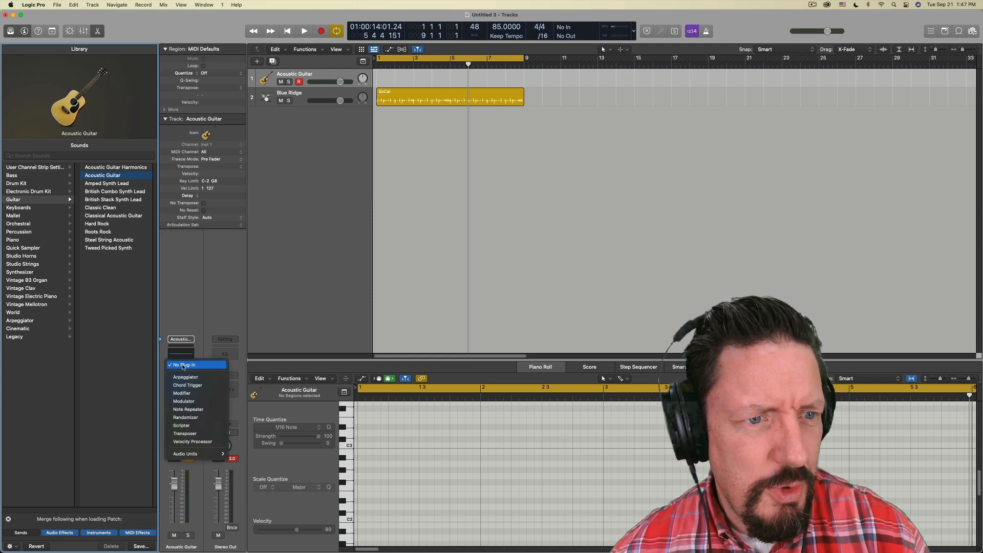
{"action": "left_click", "coordinate": [201, 387]}
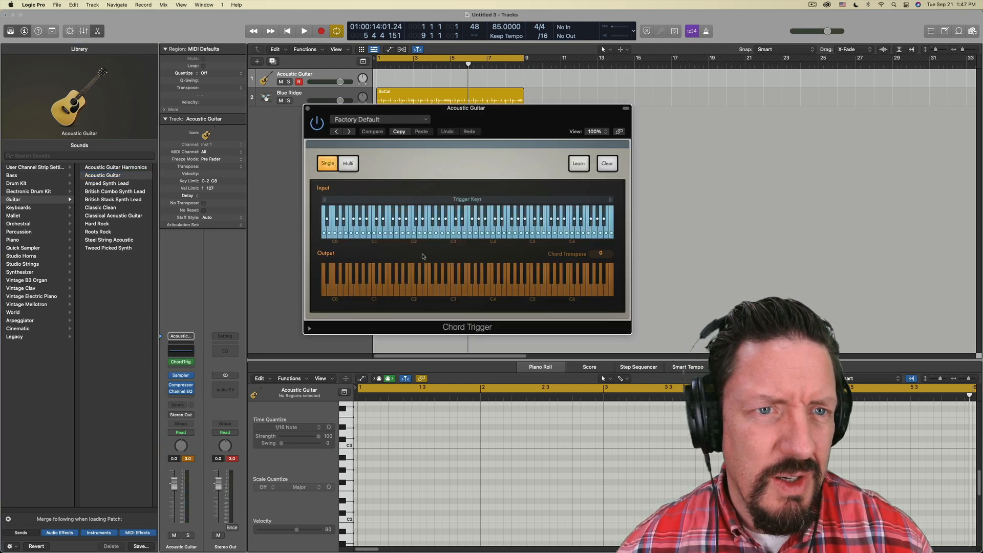
- Load the Guitar Open Chords voicing in the guitar track's Chord Trigger, and advance to the Major Barre Chords preset
{"action": "left_click", "coordinate": [355, 123]}
{"action": "mouse_move", "coordinate": [394, 278]}
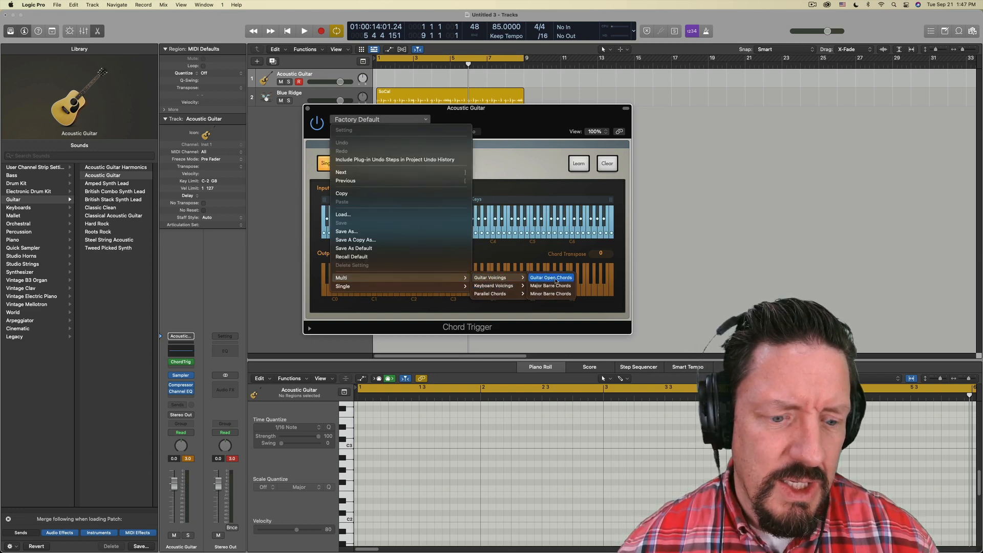
{"action": "left_click", "coordinate": [537, 279]}
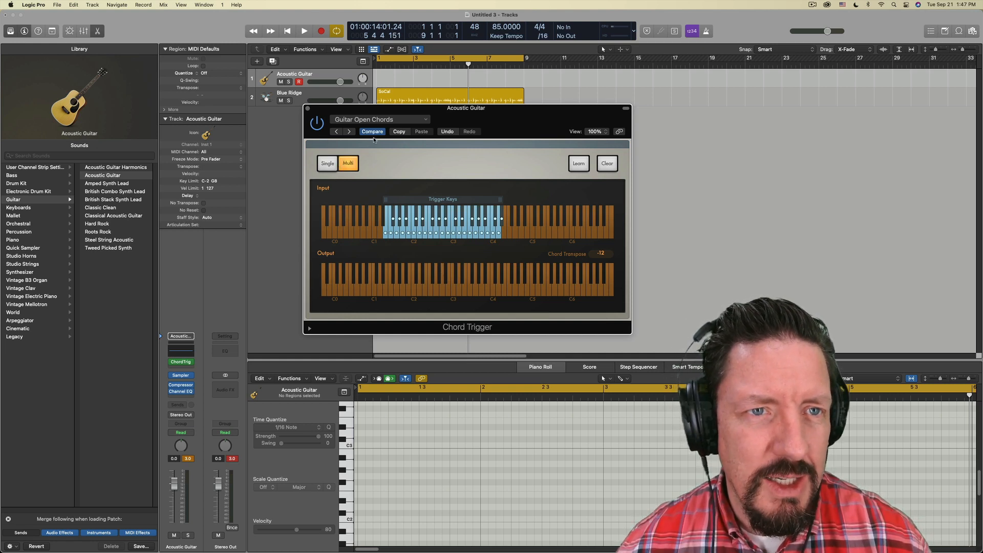
{"action": "left_click", "coordinate": [348, 131]}
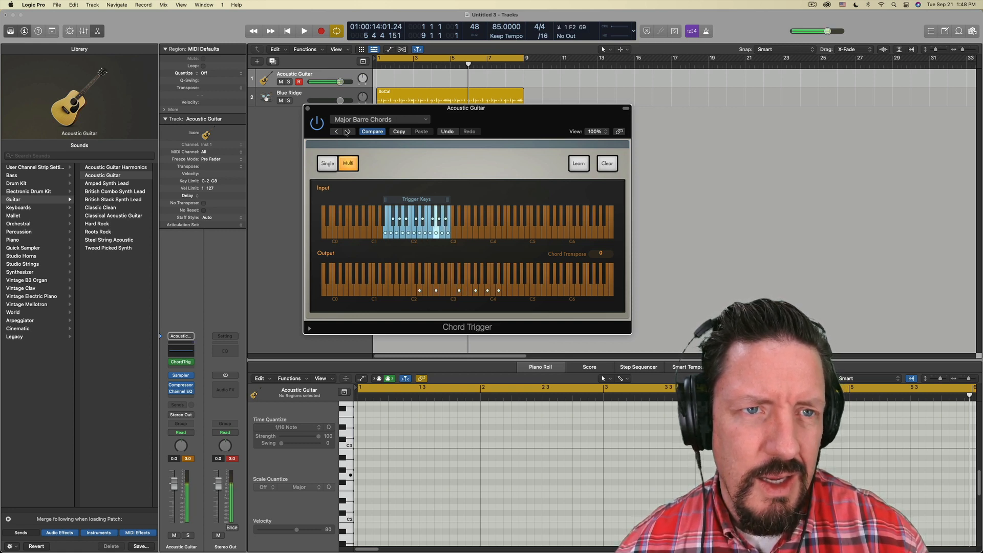
- Return to the Guitar Open Chords preset in the guitar track's Chord Trigger, and advance to Minor Barre Chords
{"action": "left_click", "coordinate": [337, 131]}
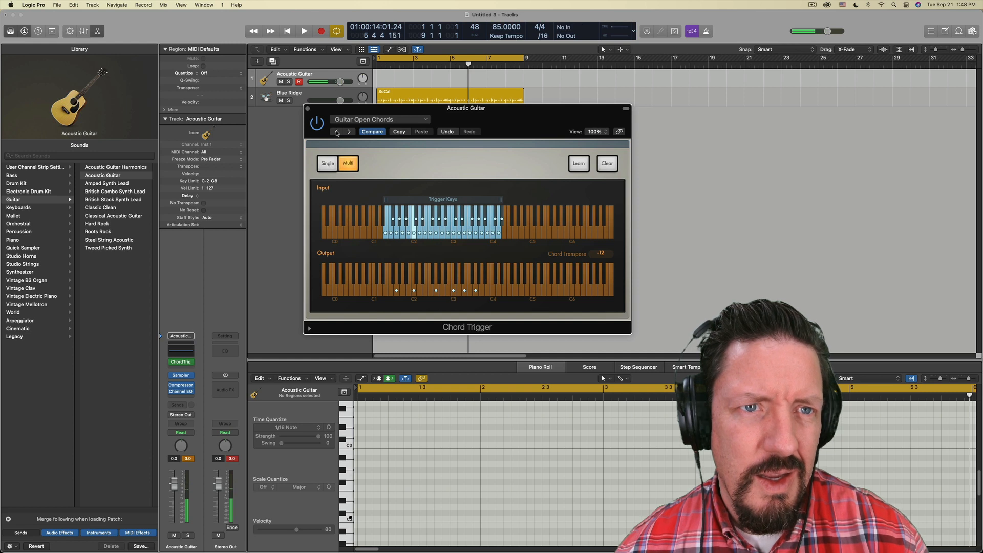
{"action": "left_click", "coordinate": [349, 132]}
{"action": "left_click", "coordinate": [349, 132]}
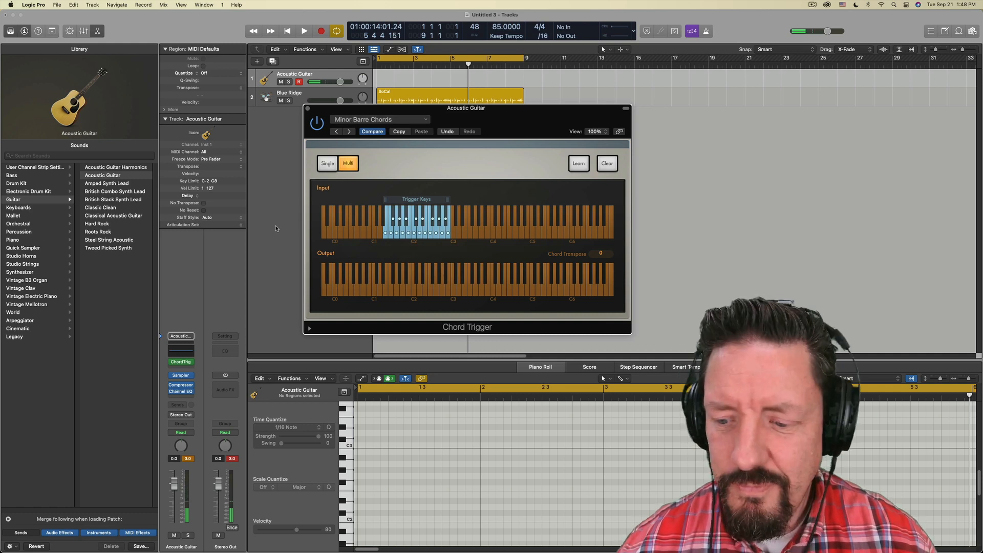
- Undo the guitar patch changes on track 1 to restore the Inst 1 electric piano with its original MIDI effects
{"action": "key", "text": "super+z"}
{"action": "key", "text": "super+z"}
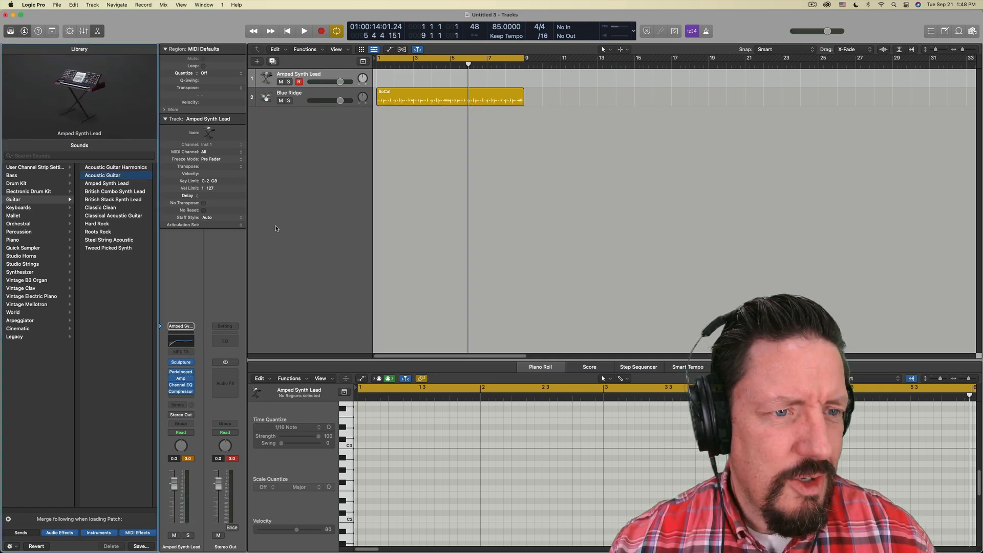
{"action": "key", "text": "super+shift+z"}
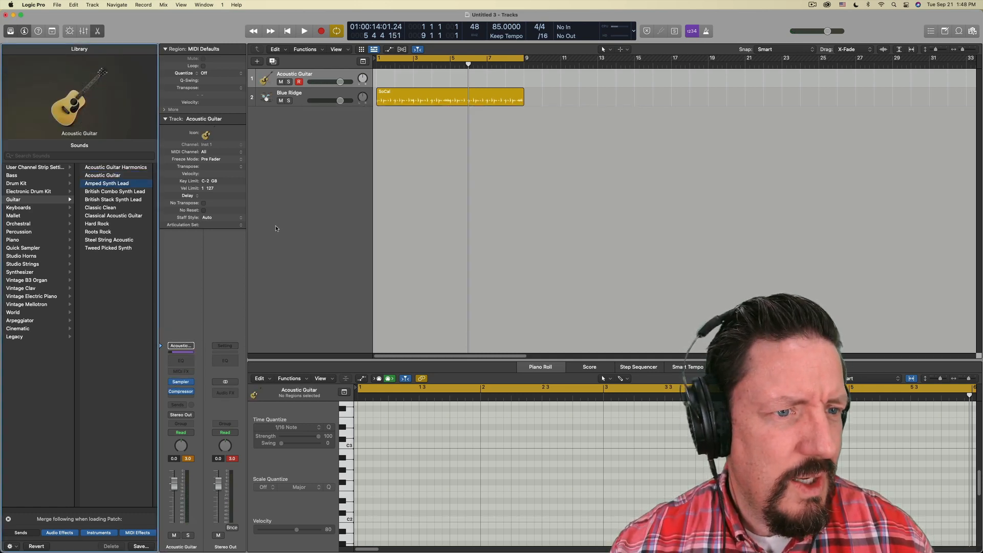
{"action": "key", "text": "super+z"}
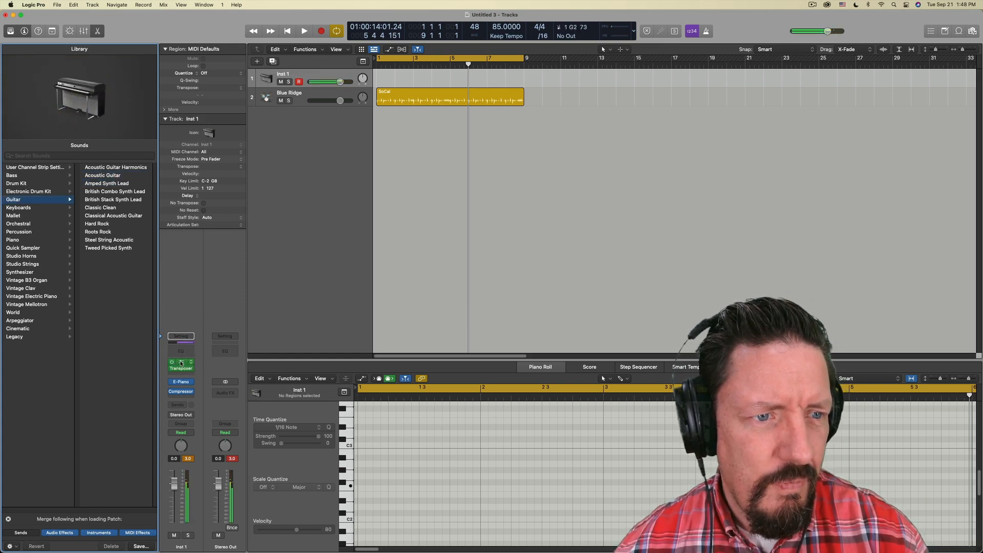
- Open the Inst 1 track's Chord Trigger and load the Augmented Dominant 7th preset from the single-chord extended harmonies
{"action": "left_click", "coordinate": [181, 365]}
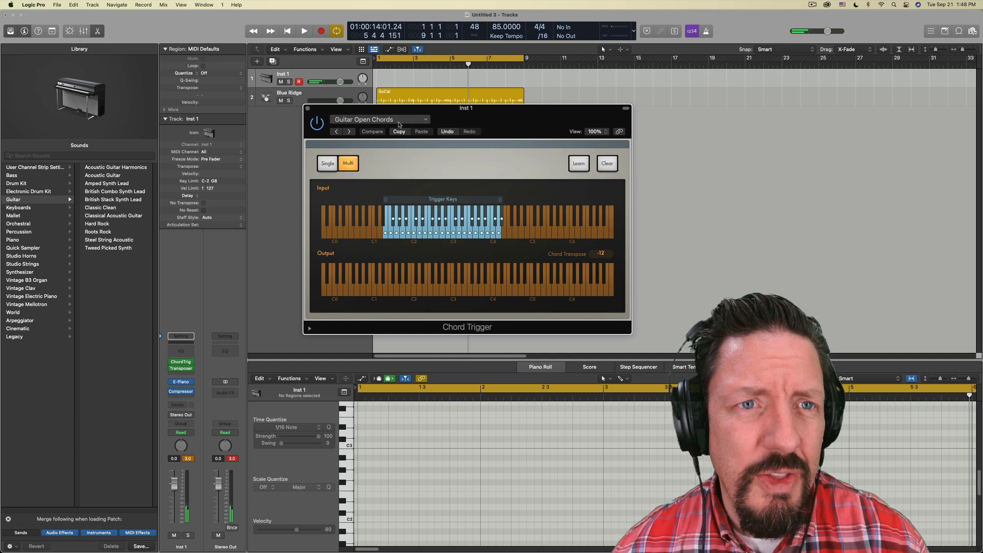
{"action": "left_click", "coordinate": [365, 120]}
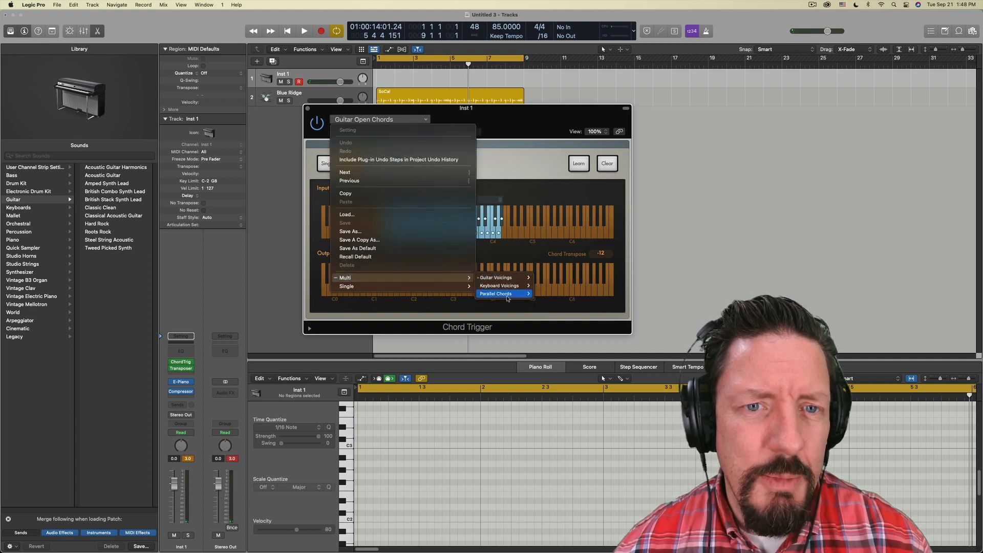
{"action": "mouse_move", "coordinate": [378, 287]}
{"action": "mouse_move", "coordinate": [505, 286]}
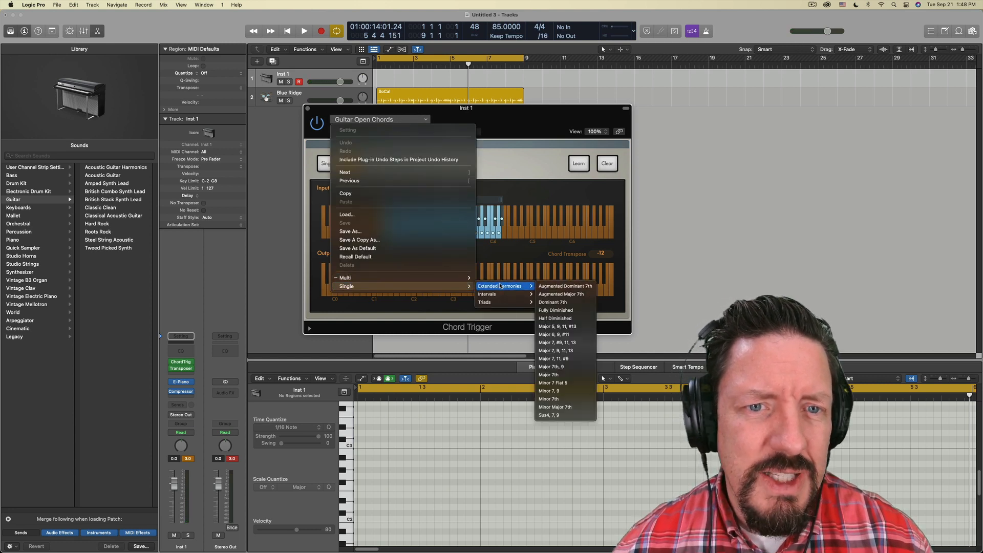
{"action": "left_click", "coordinate": [570, 287]}
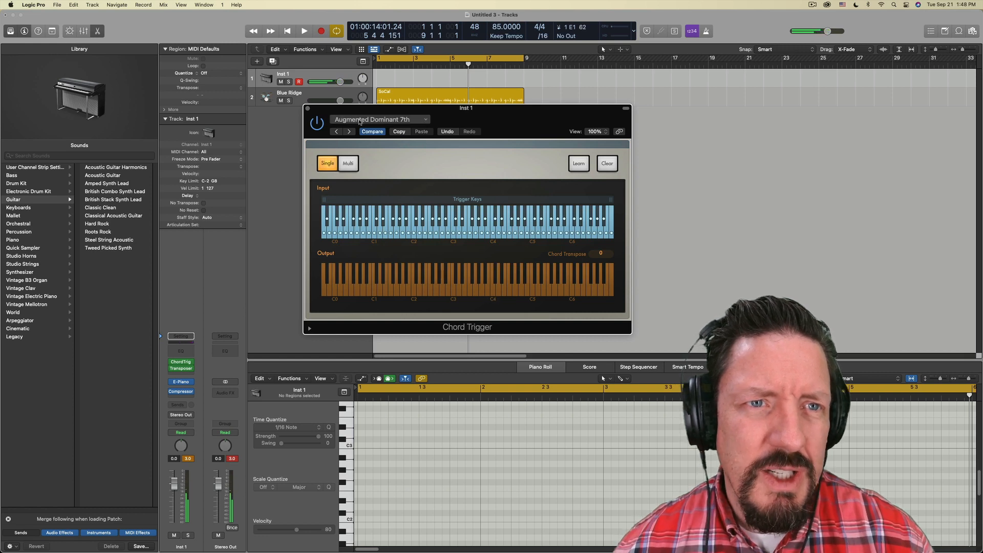
- Load the single-chord Sus4 triad preset, and shorten the trigger key range so it ends between C2 and C3
{"action": "left_click", "coordinate": [359, 120]}
{"action": "mouse_move", "coordinate": [358, 287]}
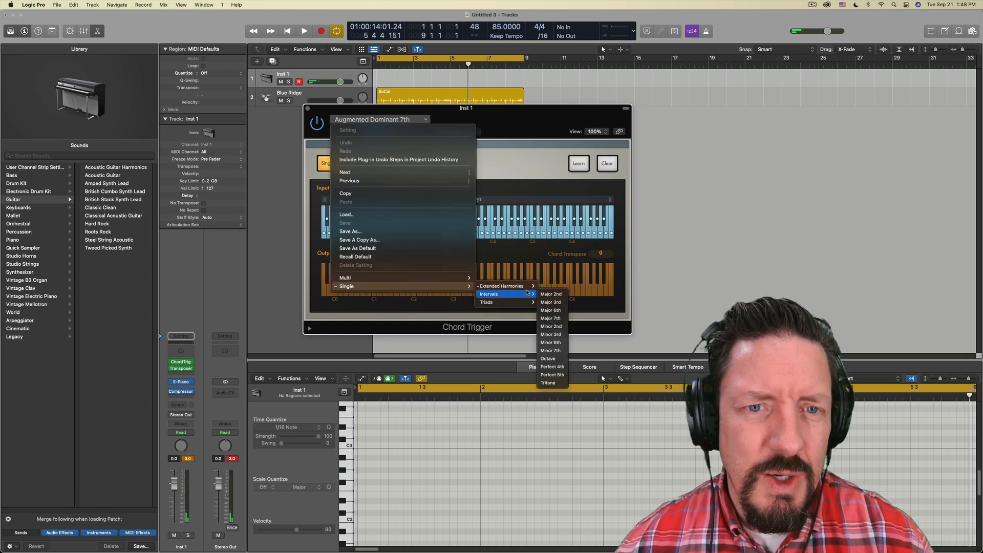
{"action": "mouse_move", "coordinate": [504, 286]}
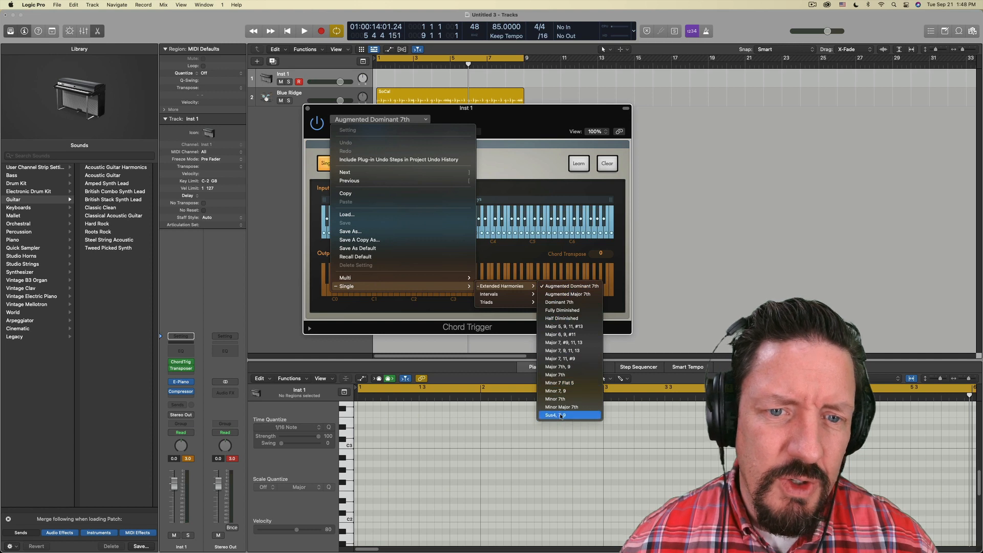
{"action": "mouse_move", "coordinate": [523, 295]}
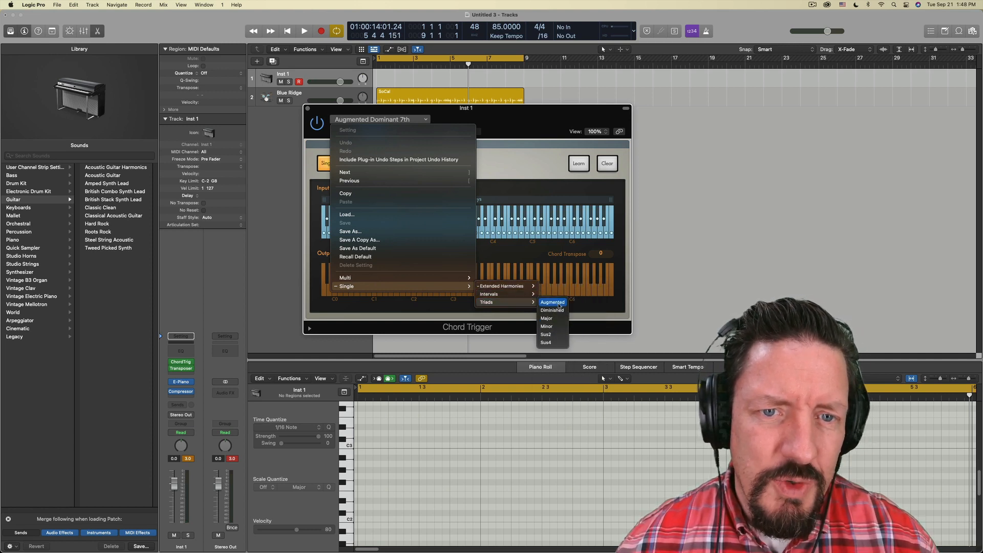
{"action": "left_click", "coordinate": [551, 343]}
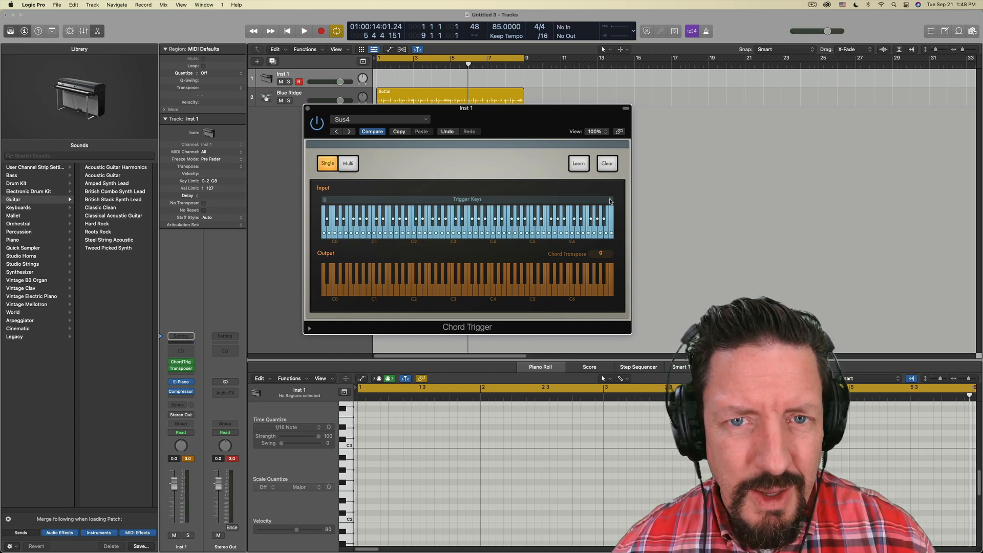
{"action": "left_click_drag", "start_coordinate": [610, 199], "coordinate": [430, 212]}
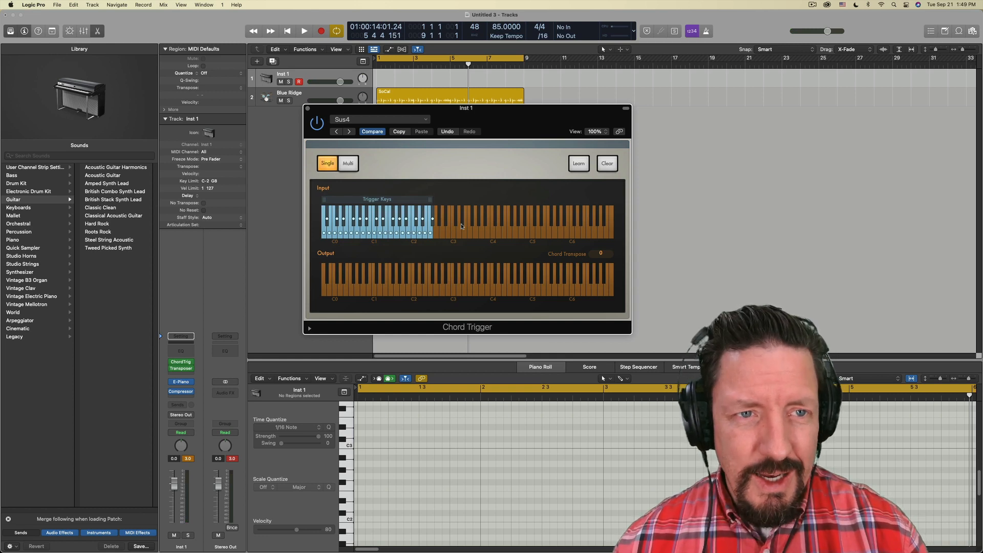
- Switch the Chord Trigger to Multi mode, load the Jazz Ballad Left Hand keyboard voicing, and close the plug-in window
{"action": "left_click", "coordinate": [348, 163]}
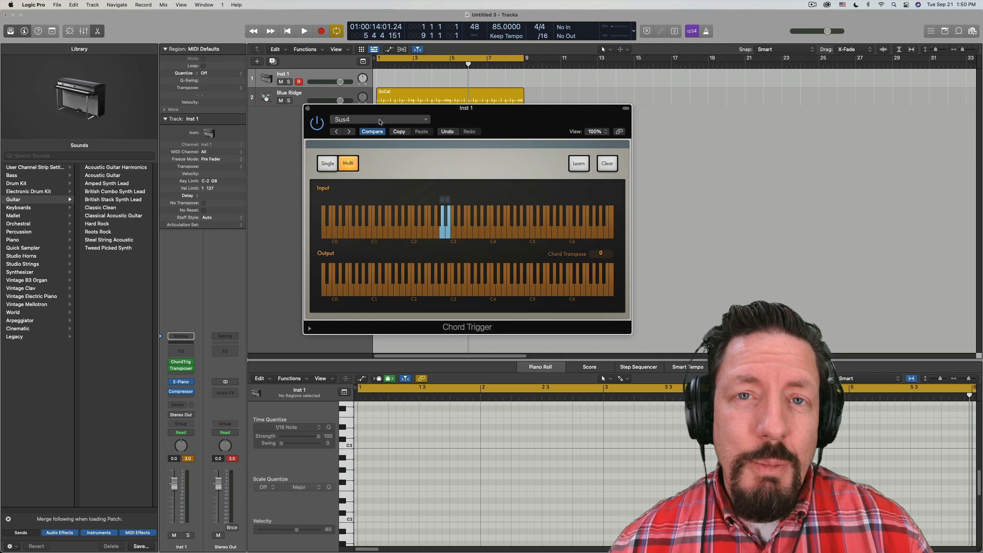
{"action": "left_click", "coordinate": [380, 122]}
{"action": "mouse_move", "coordinate": [450, 277]}
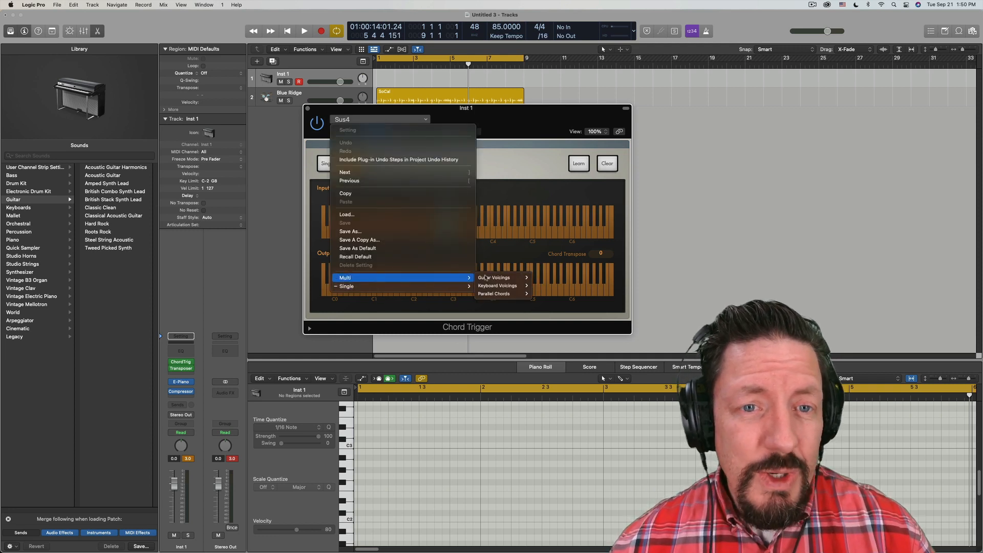
{"action": "mouse_move", "coordinate": [502, 285]}
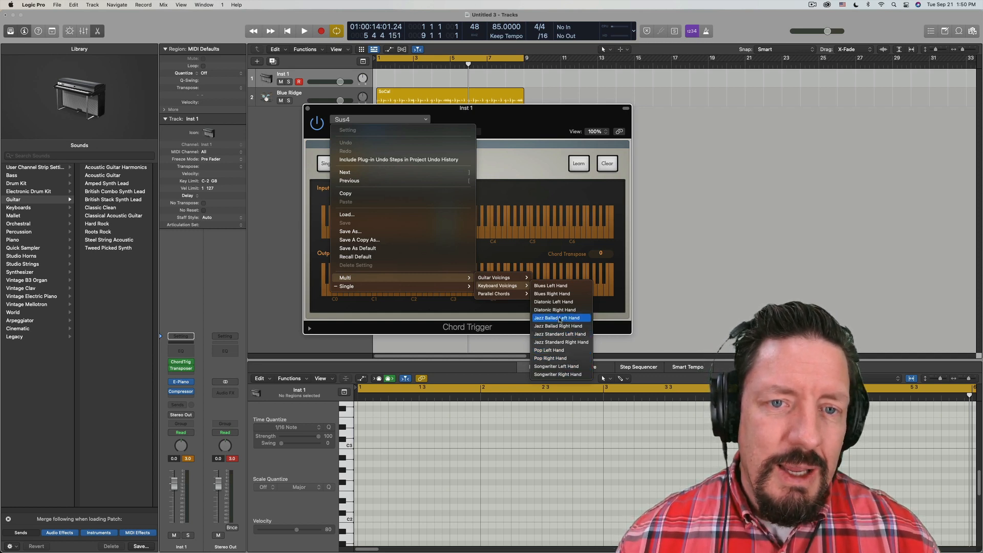
{"action": "left_click", "coordinate": [561, 318]}
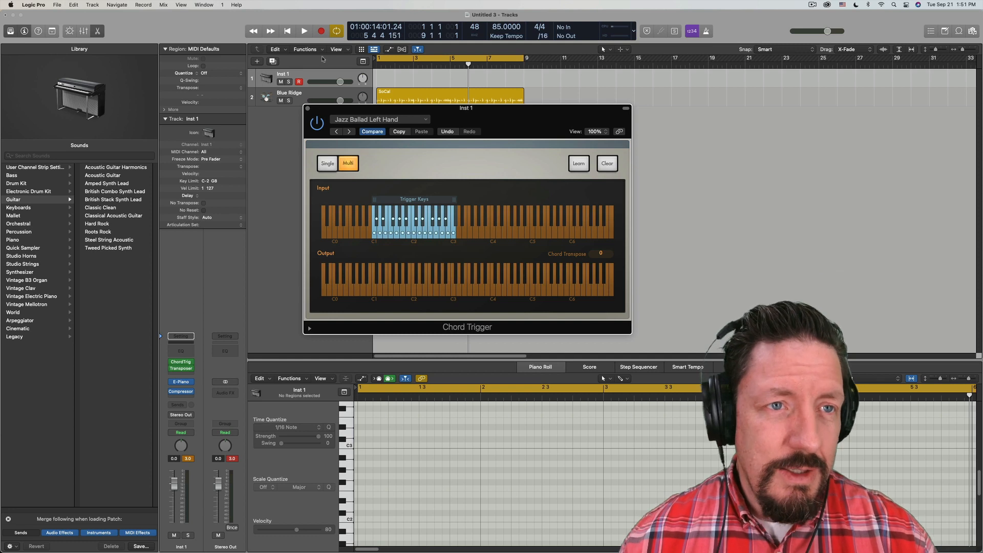
{"action": "left_click", "coordinate": [307, 108]}
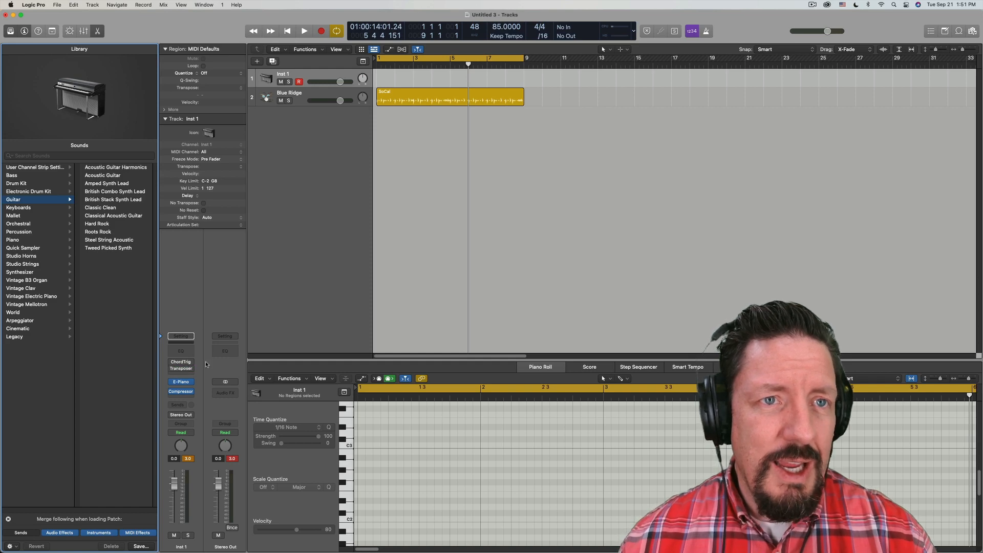
- Open the MIDI Environment window, move it toward the middle of the screen, and show its Click & Ports layer
{"action": "key", "text": "super+0"}
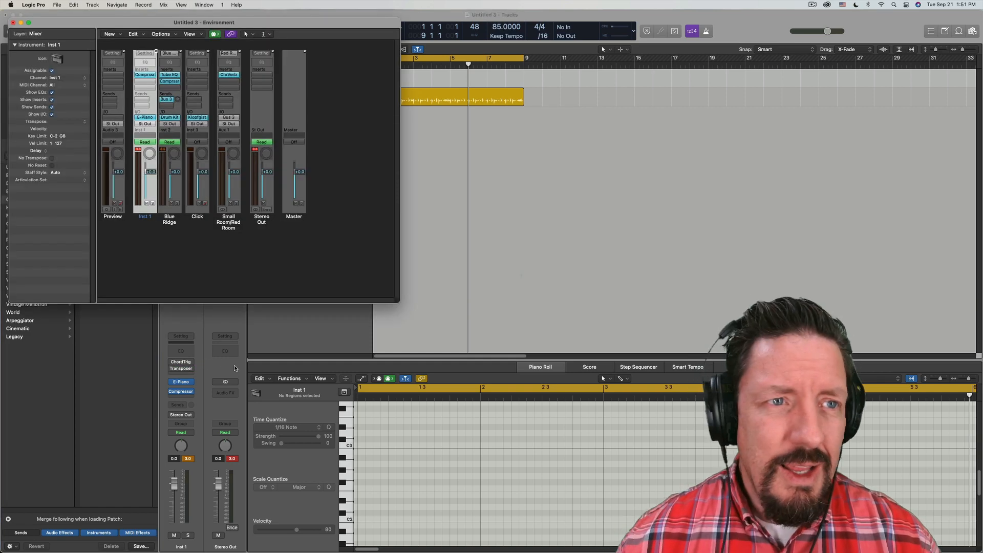
{"action": "left_click_drag", "start_coordinate": [246, 23], "coordinate": [568, 131]}
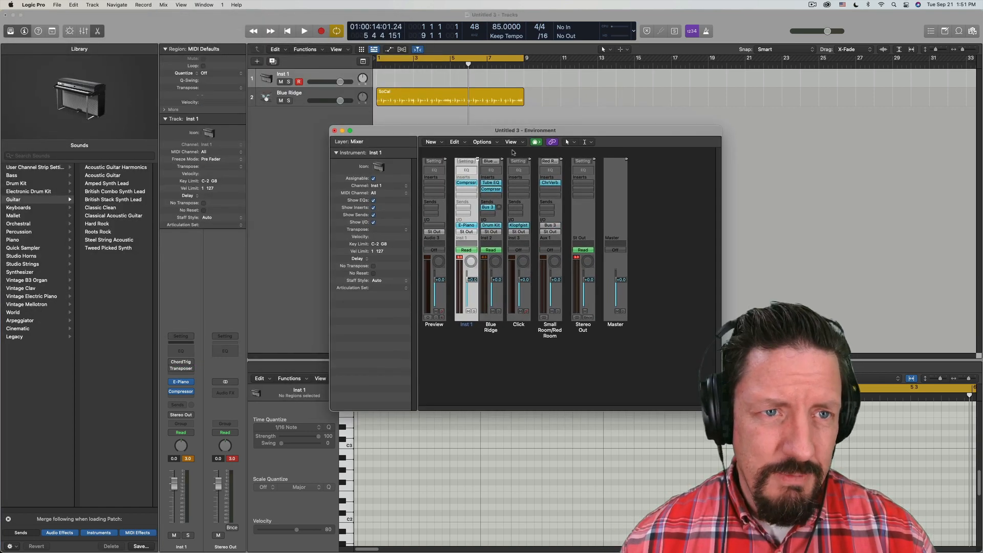
{"action": "left_click", "coordinate": [359, 142]}
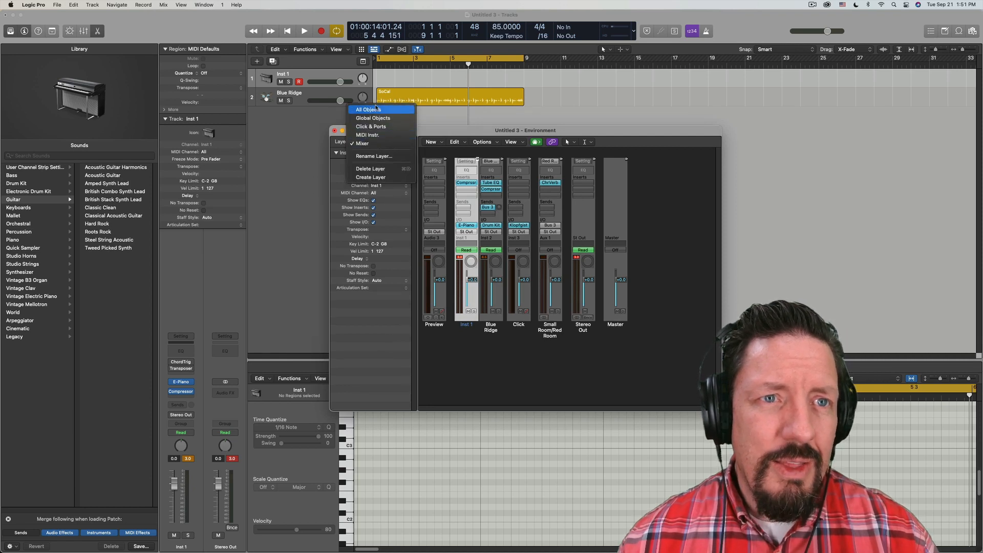
{"action": "left_click", "coordinate": [379, 127]}
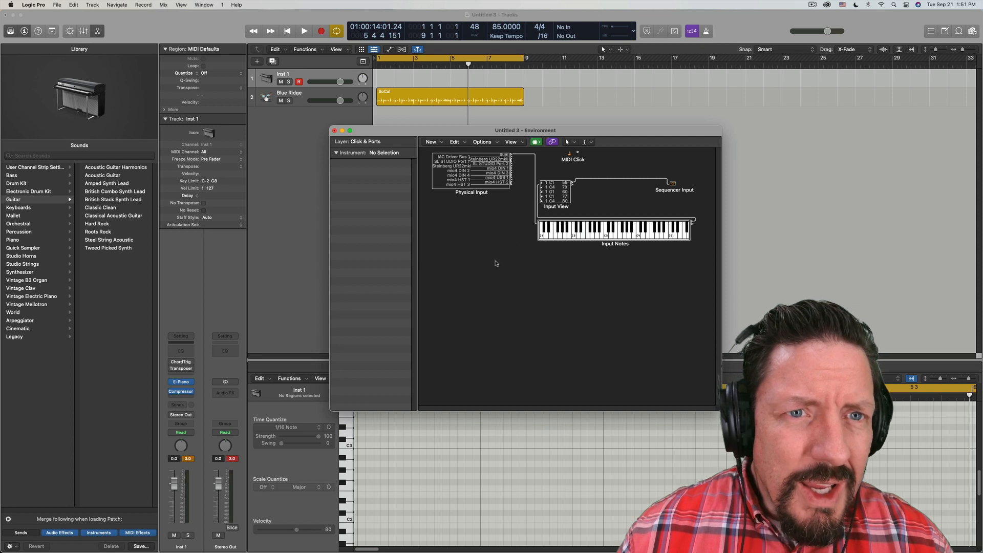
- Create a Chord Memorizer object and place it in the empty area below the Input Notes keyboard
{"action": "left_click", "coordinate": [441, 142]}
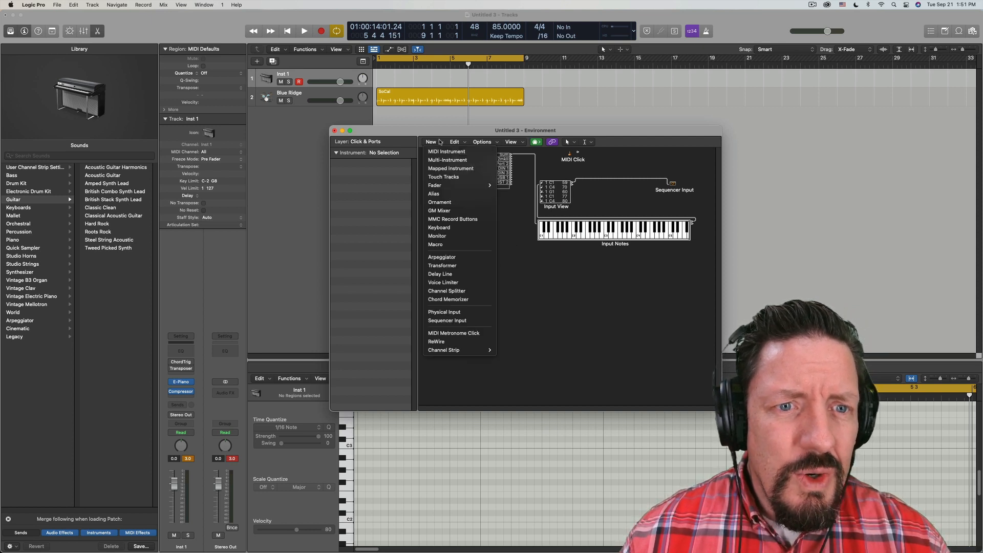
{"action": "left_click", "coordinate": [447, 301]}
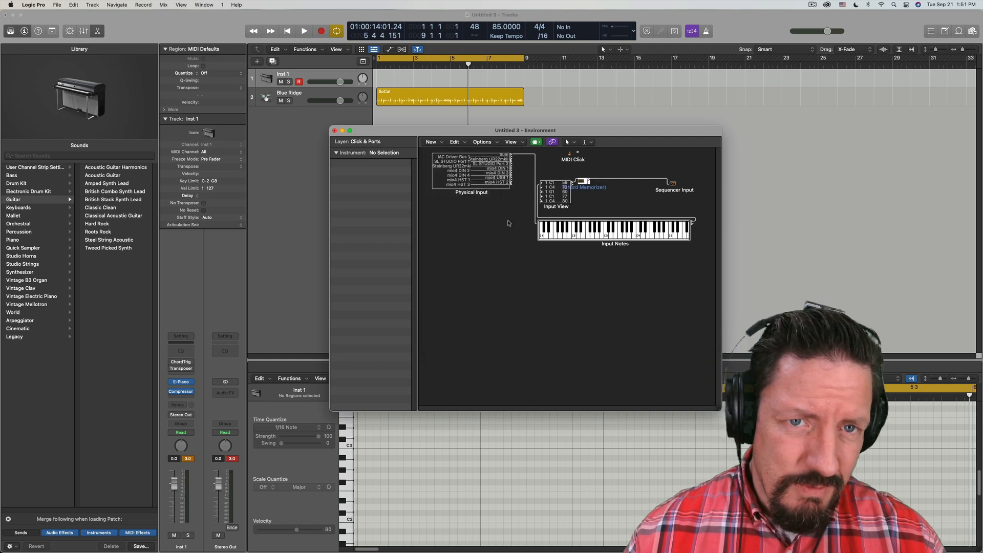
{"action": "left_click_drag", "start_coordinate": [587, 186], "coordinate": [615, 320]}
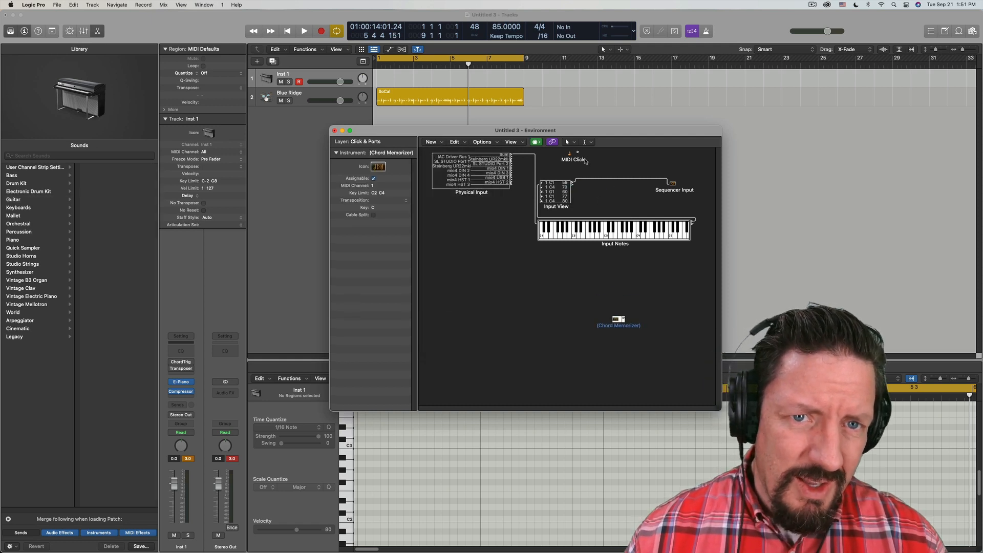
- Delete the cable between Input View and Sequencer Input, and route Input View through the Chord Memorizer to Sequencer Input
{"action": "left_click", "coordinate": [546, 204]}
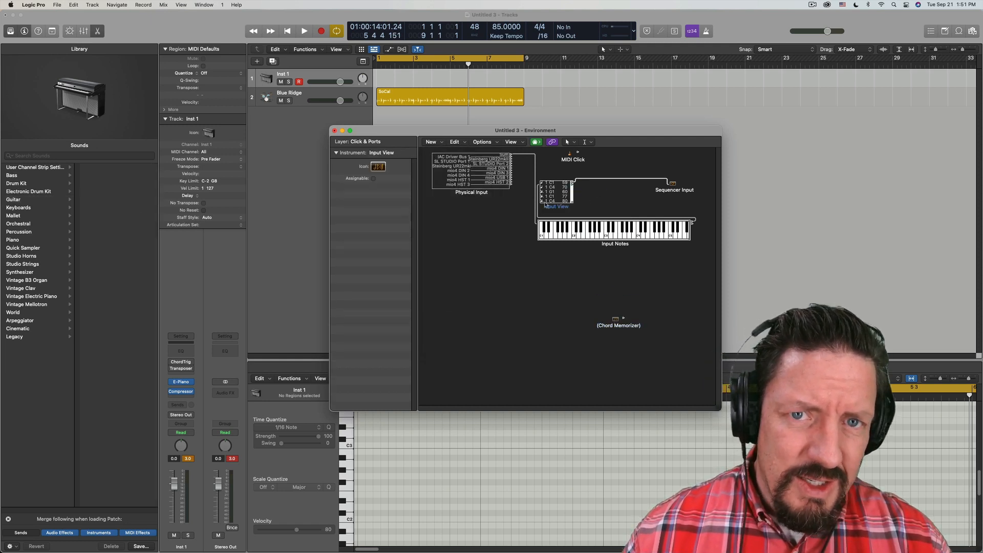
{"action": "left_click", "coordinate": [614, 190]}
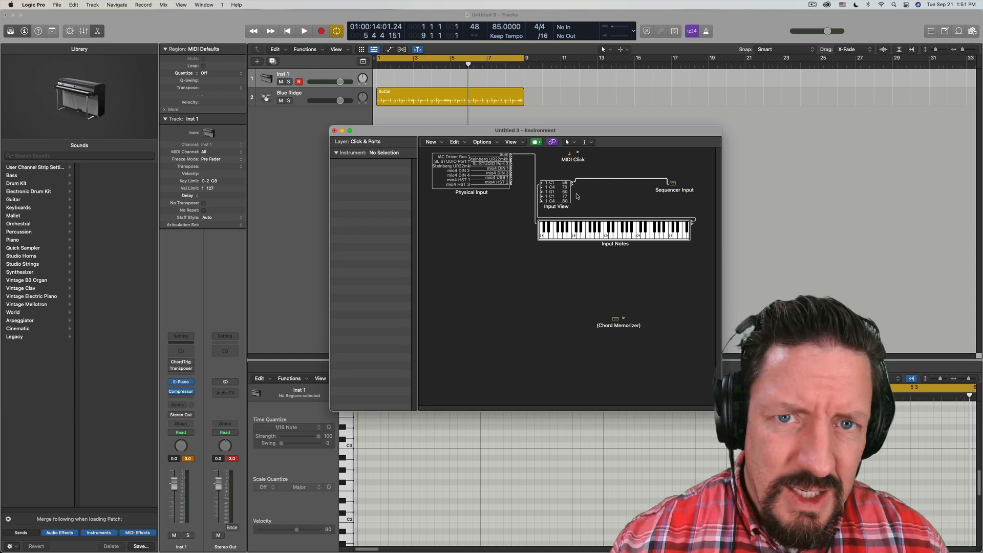
{"action": "key", "text": "Delete"}
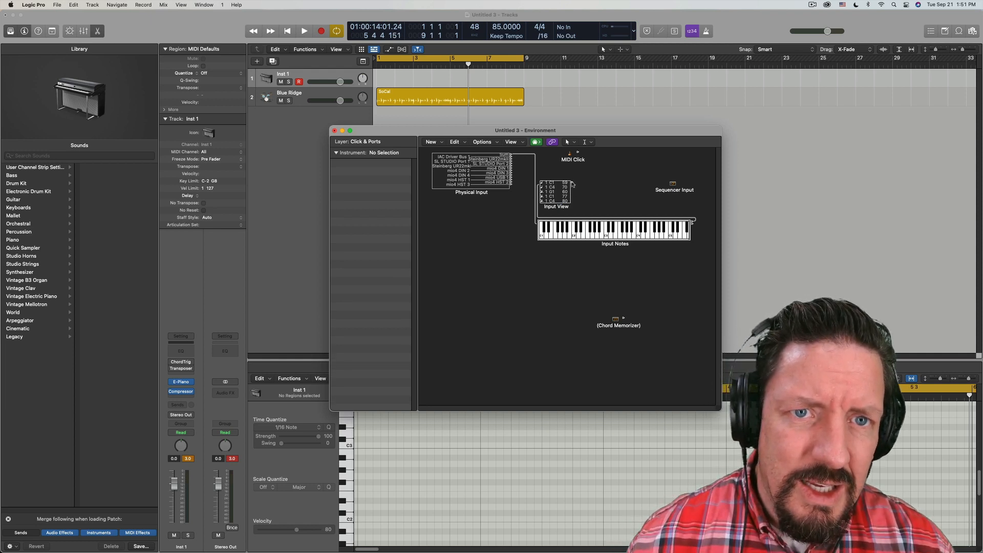
{"action": "left_click_drag", "start_coordinate": [572, 185], "coordinate": [672, 184]}
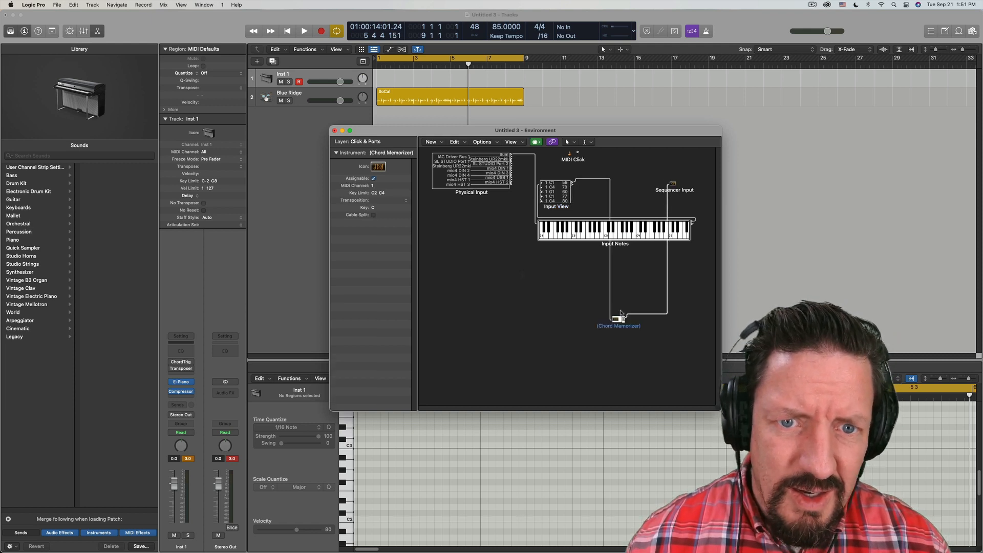
- Open the Chord Memorizer's editor and assign the chord C2, E2, G2 and C3 to the C2 input key
{"action": "double_click", "coordinate": [617, 317]}
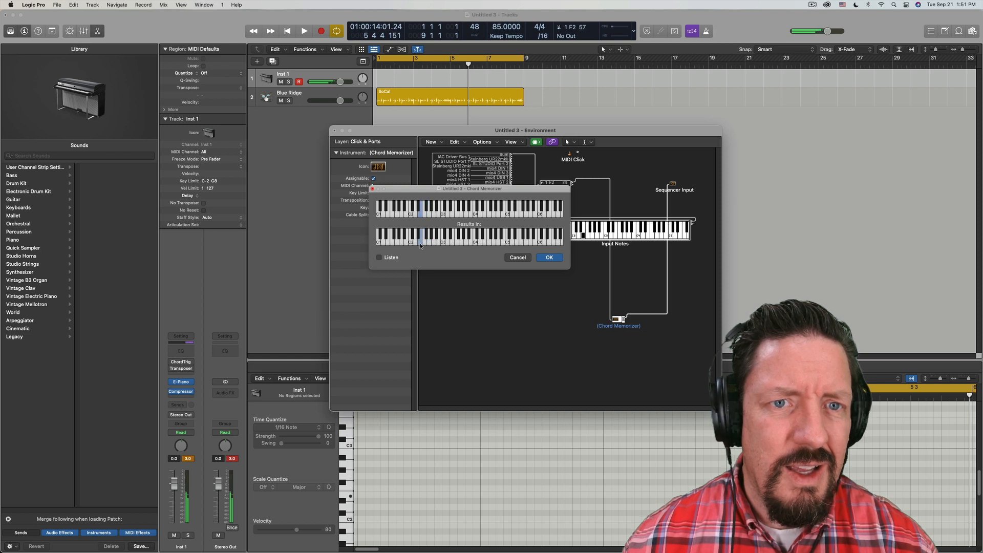
{"action": "left_click", "coordinate": [412, 243]}
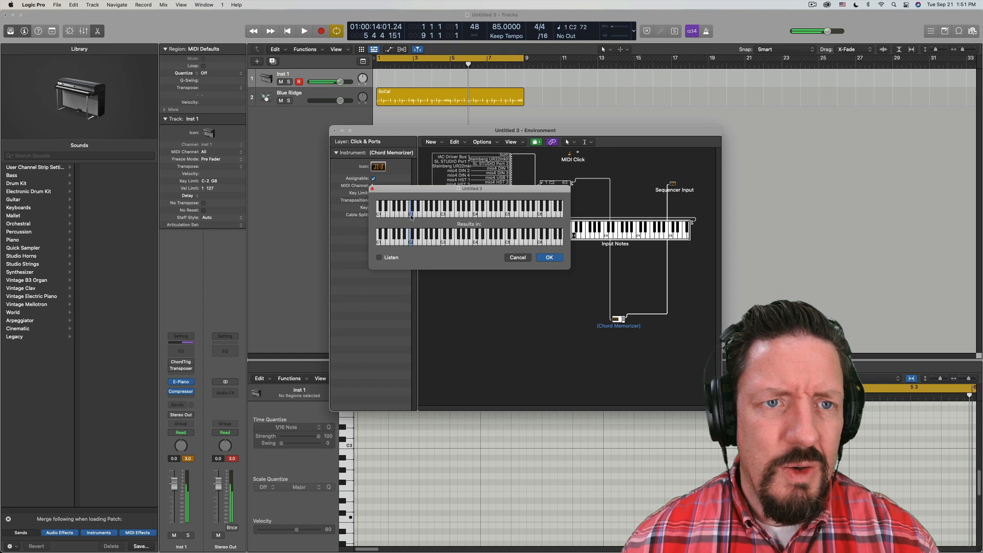
{"action": "left_click", "coordinate": [420, 242]}
{"action": "left_click", "coordinate": [430, 243]}
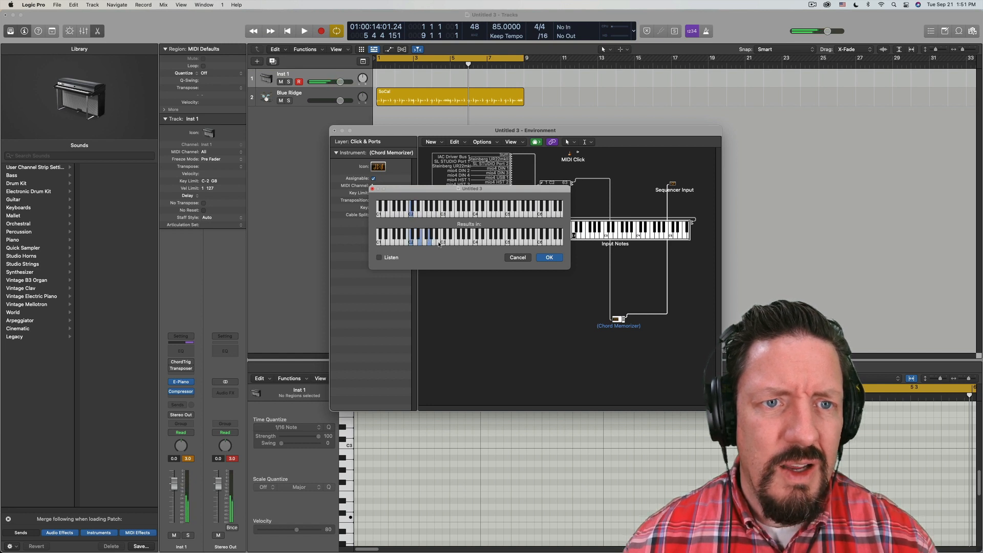
{"action": "left_click", "coordinate": [442, 244]}
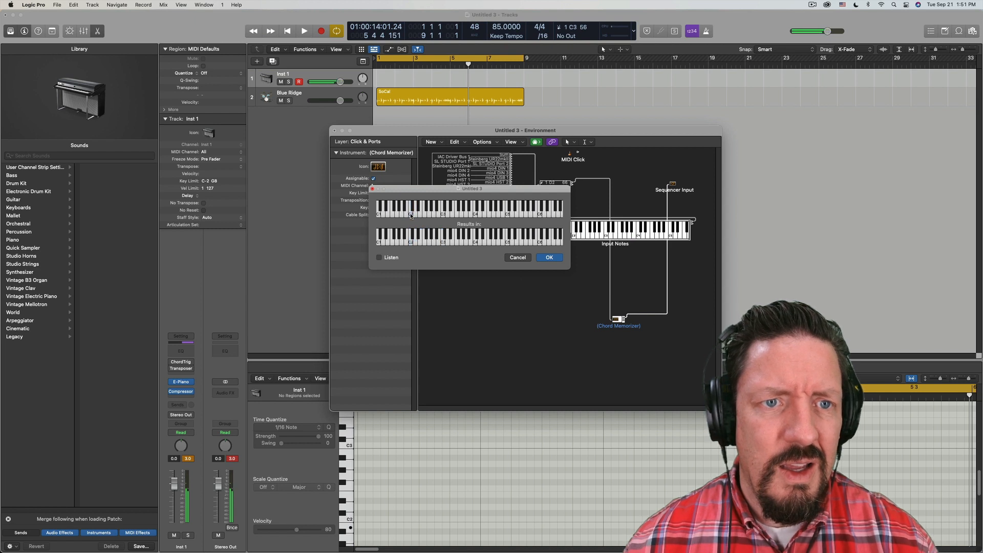
{"action": "left_click", "coordinate": [410, 214]}
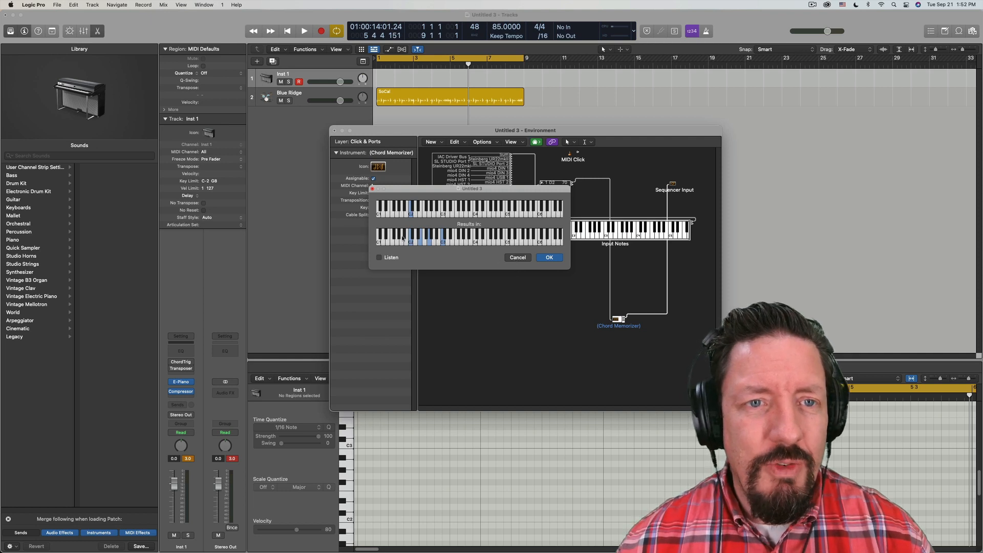
- Remove E2, G2 and C3 from the chord assigned to the C2 input key
{"action": "left_click", "coordinate": [420, 245]}
{"action": "left_click", "coordinate": [429, 245]}
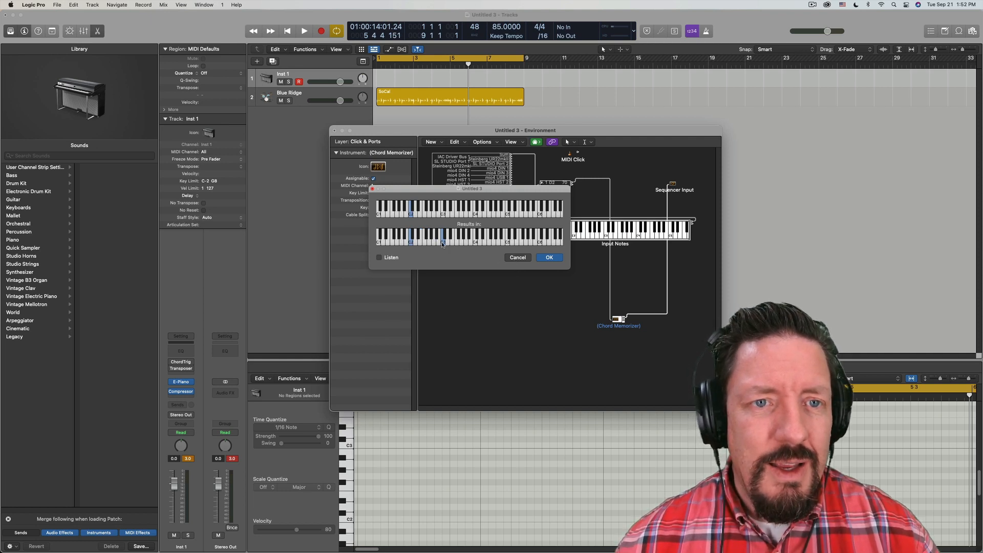
{"action": "left_click", "coordinate": [443, 245]}
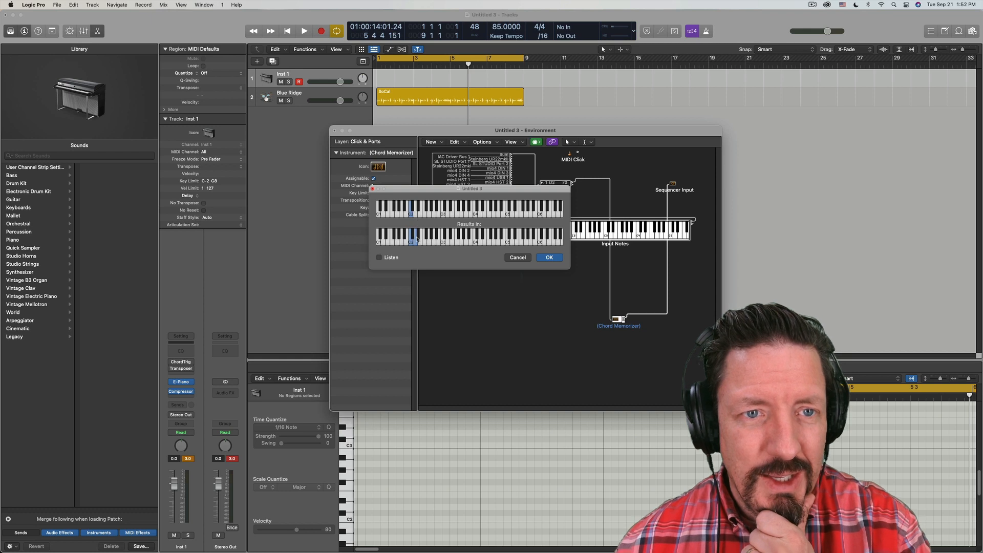
- Try remapping the D2 input key to C2 and the C2 input key to D2, and discard the Chord Memorizer edits
{"action": "left_click", "coordinate": [415, 217]}
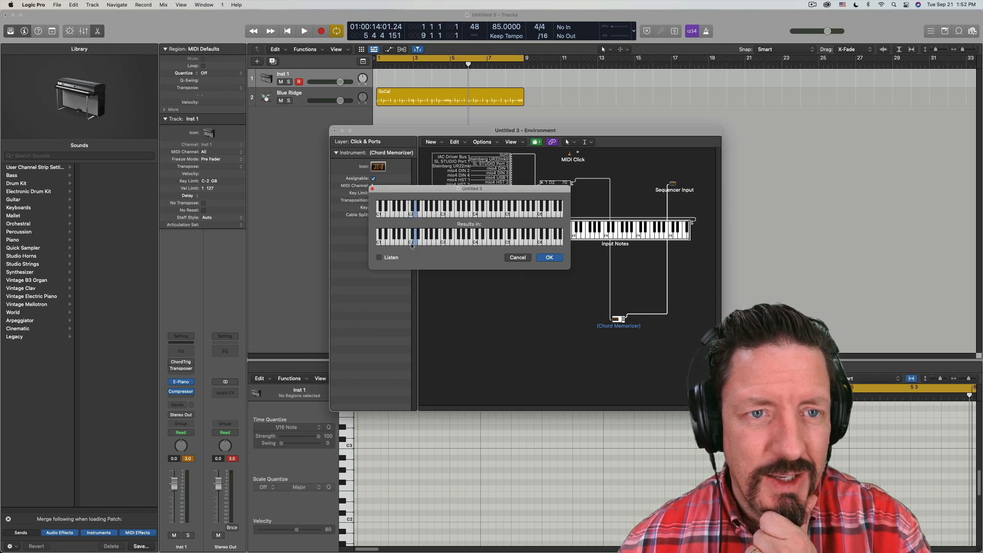
{"action": "left_click", "coordinate": [412, 244]}
{"action": "left_click", "coordinate": [415, 244]}
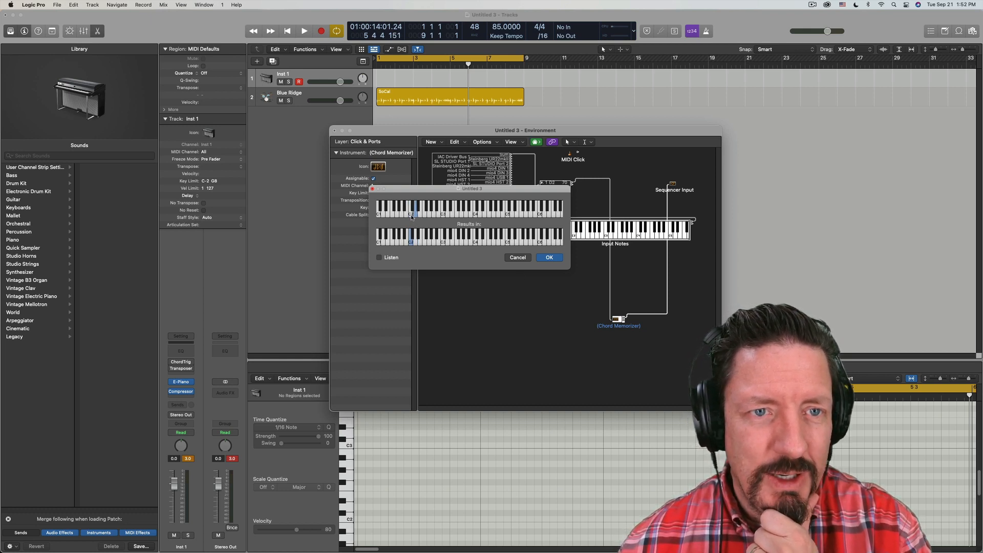
{"action": "left_click", "coordinate": [412, 216]}
{"action": "left_click", "coordinate": [416, 243]}
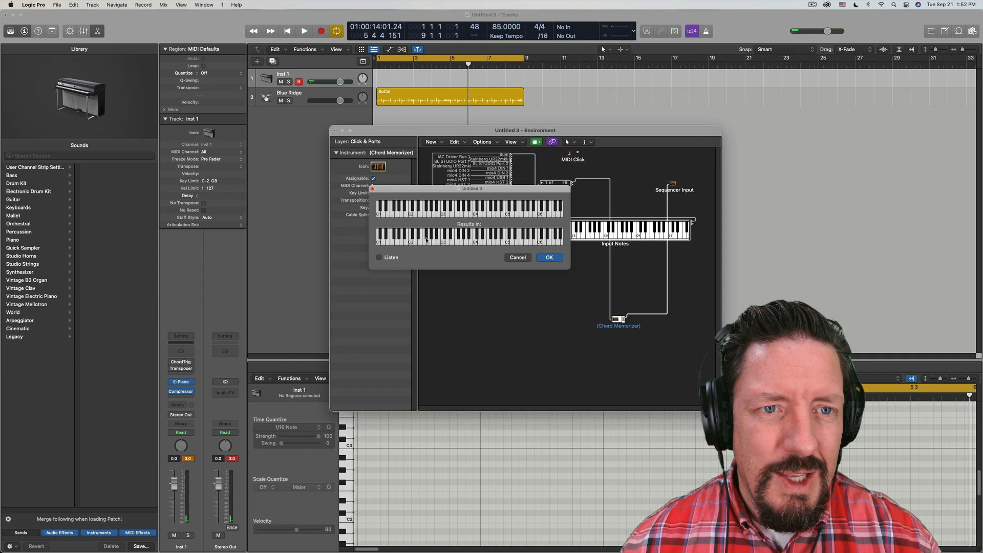
{"action": "left_click", "coordinate": [525, 258]}
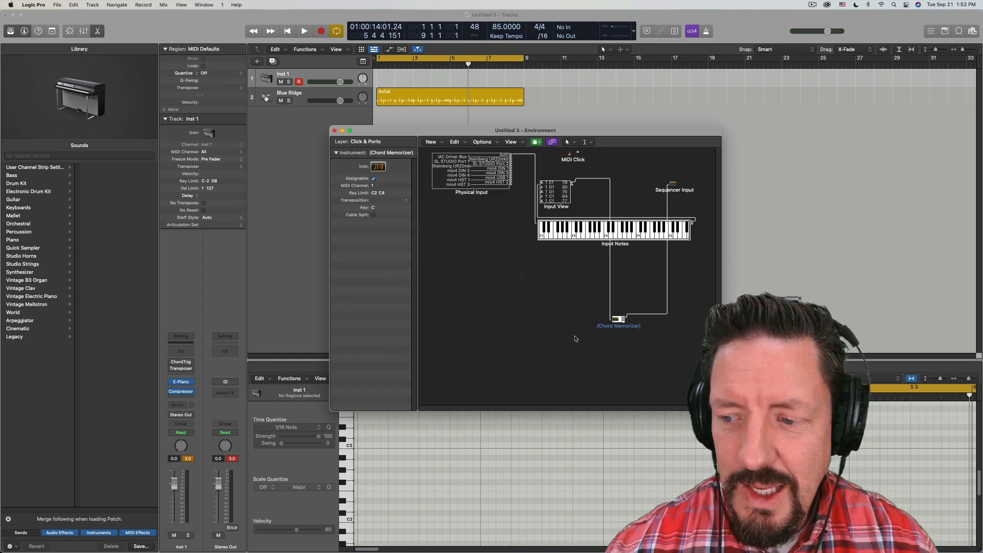
- Delete the Chord Memorizer object, cable Input View directly to Sequencer Input, and close the Environment window
{"action": "key", "text": "Delete"}
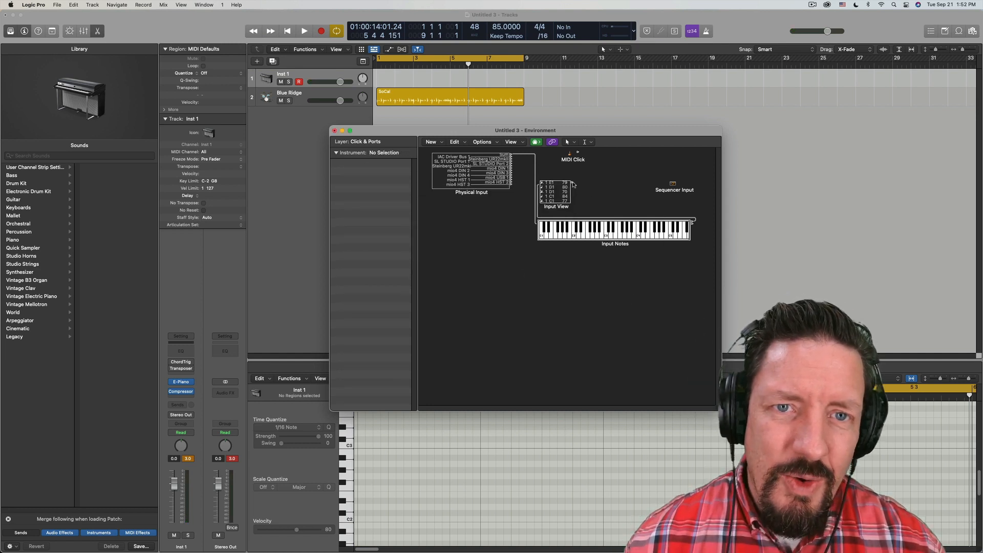
{"action": "left_click_drag", "start_coordinate": [573, 185], "coordinate": [673, 184]}
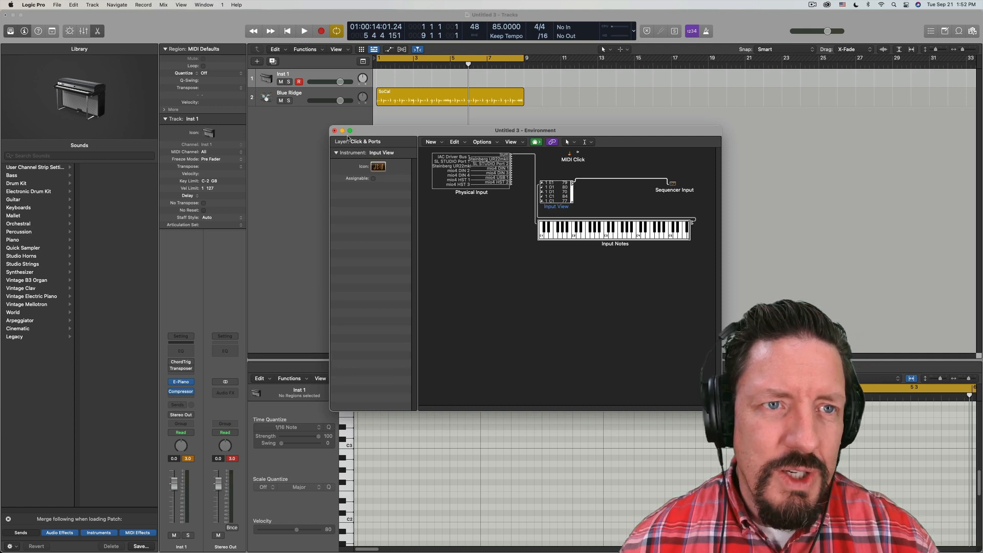
{"action": "left_click", "coordinate": [334, 130]}
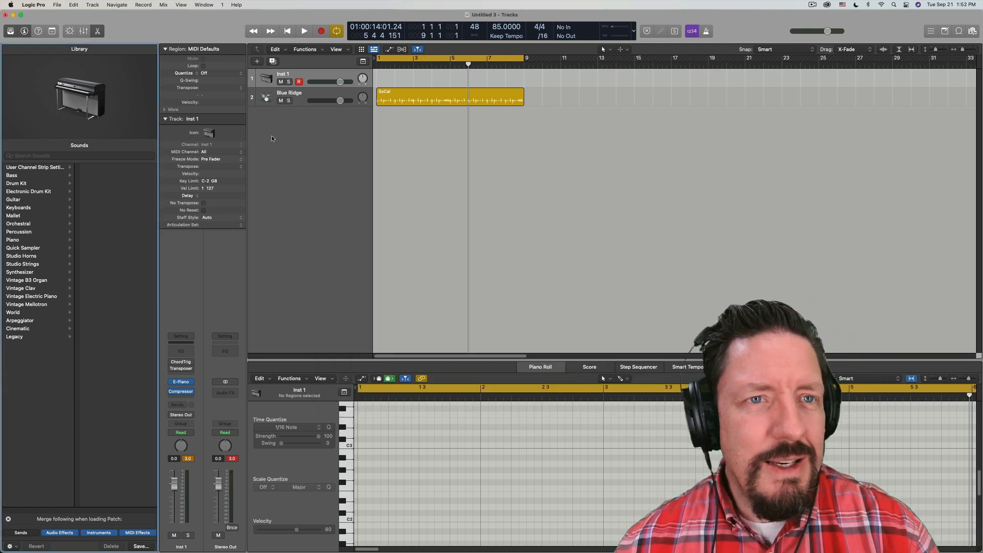
{"action": "mouse_move", "coordinate": [174, 364]}
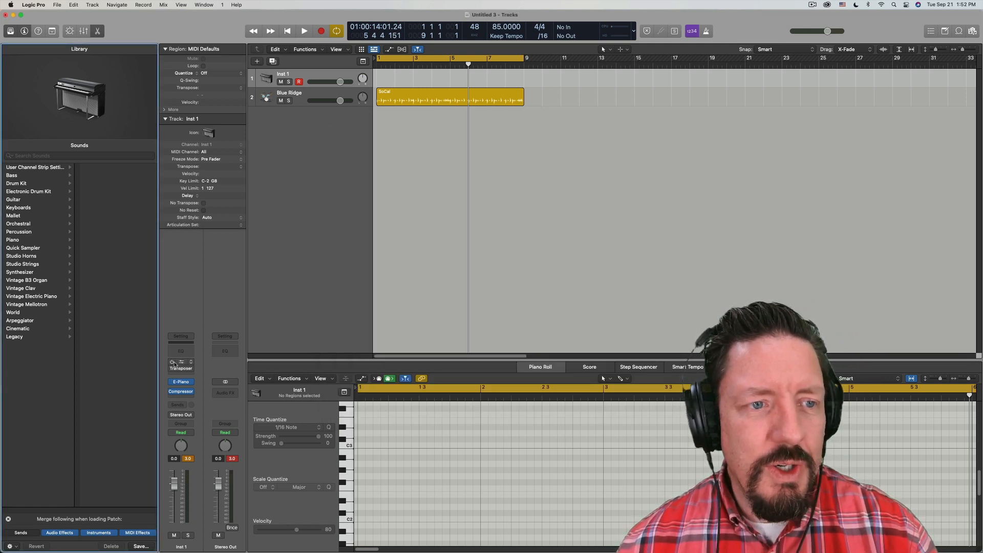